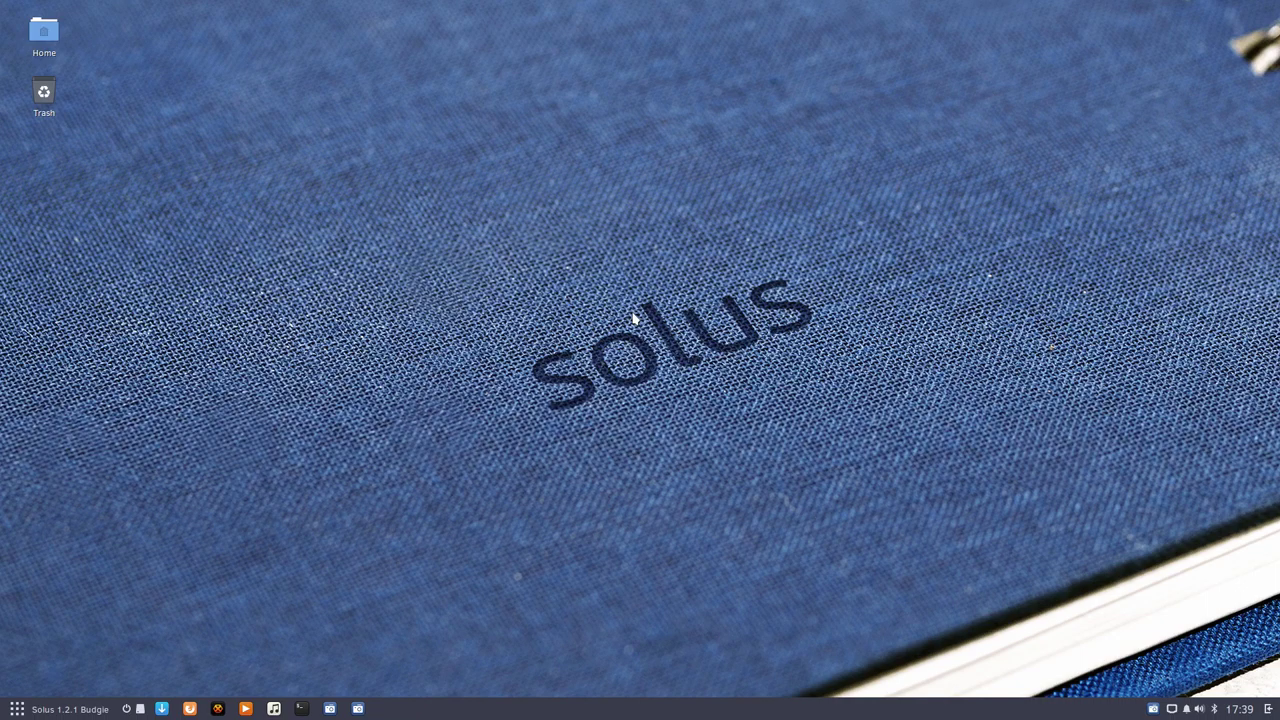
# Step: Open Change Background from the desktop menu and browse the stock wallpapers
pyautogui.rightClick(634, 318)
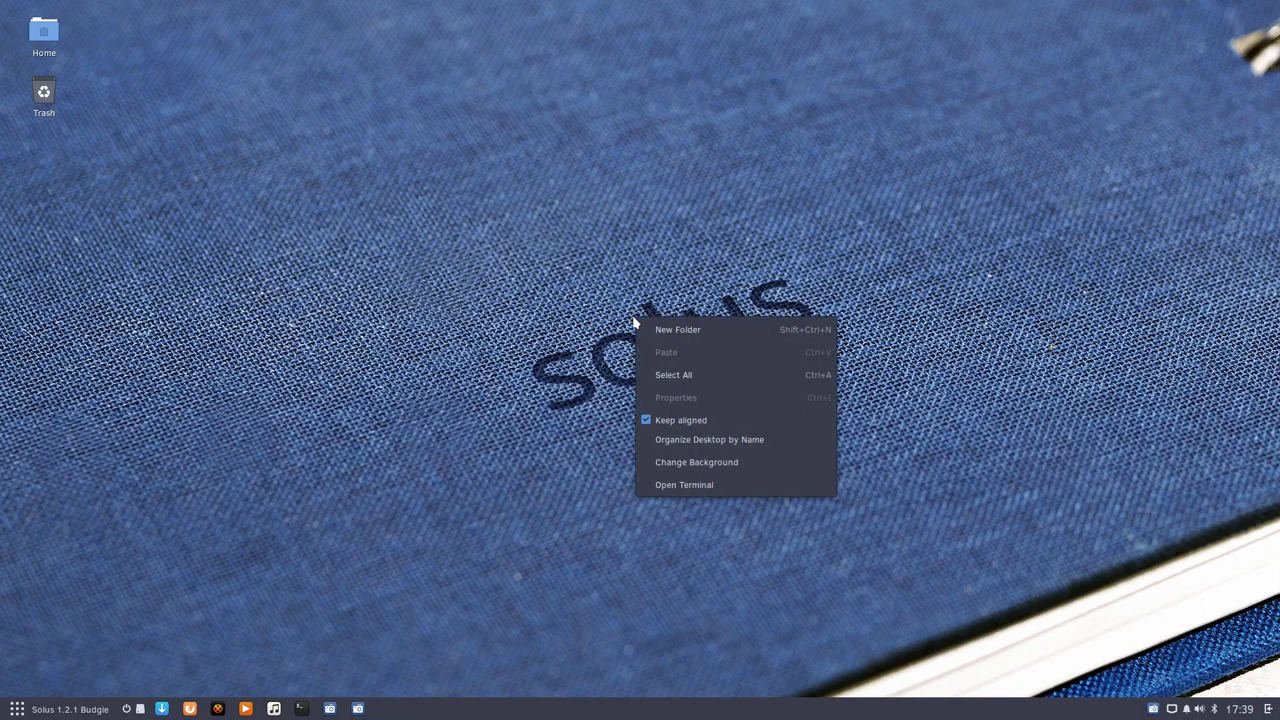
pyautogui.click(714, 464)
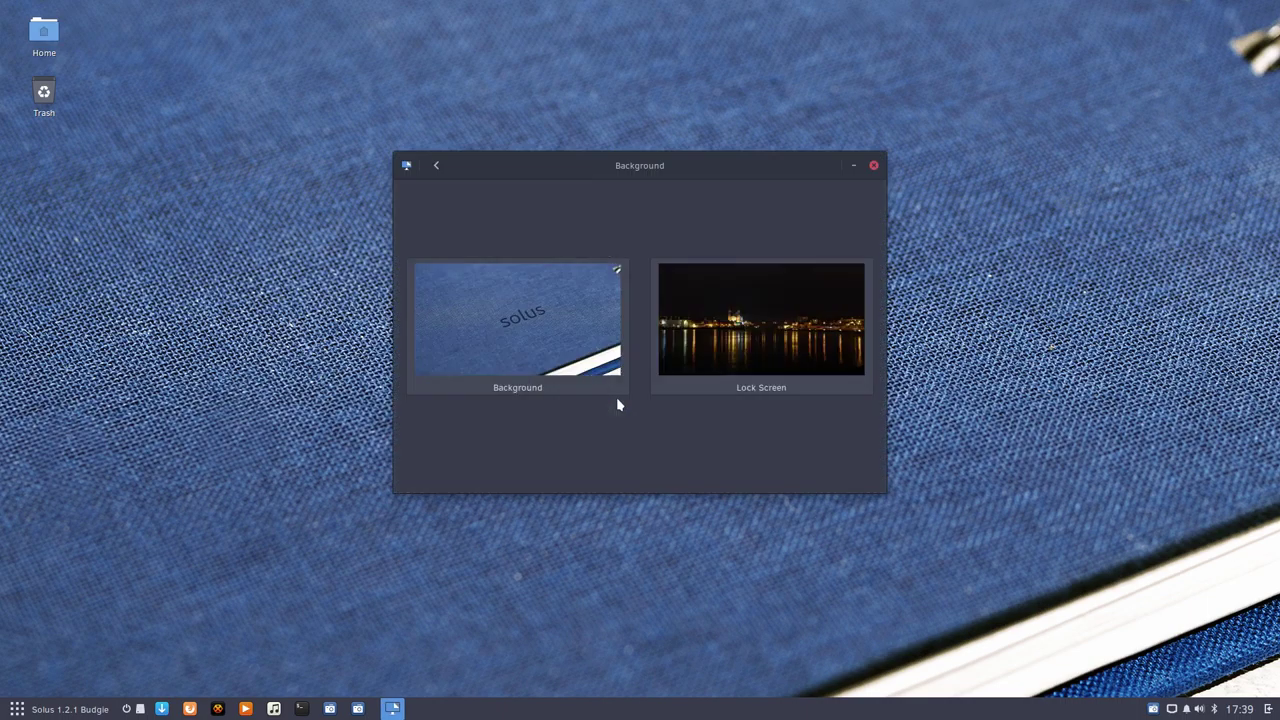
pyautogui.click(558, 330)
pyautogui.scroll(-10, 558, 330)
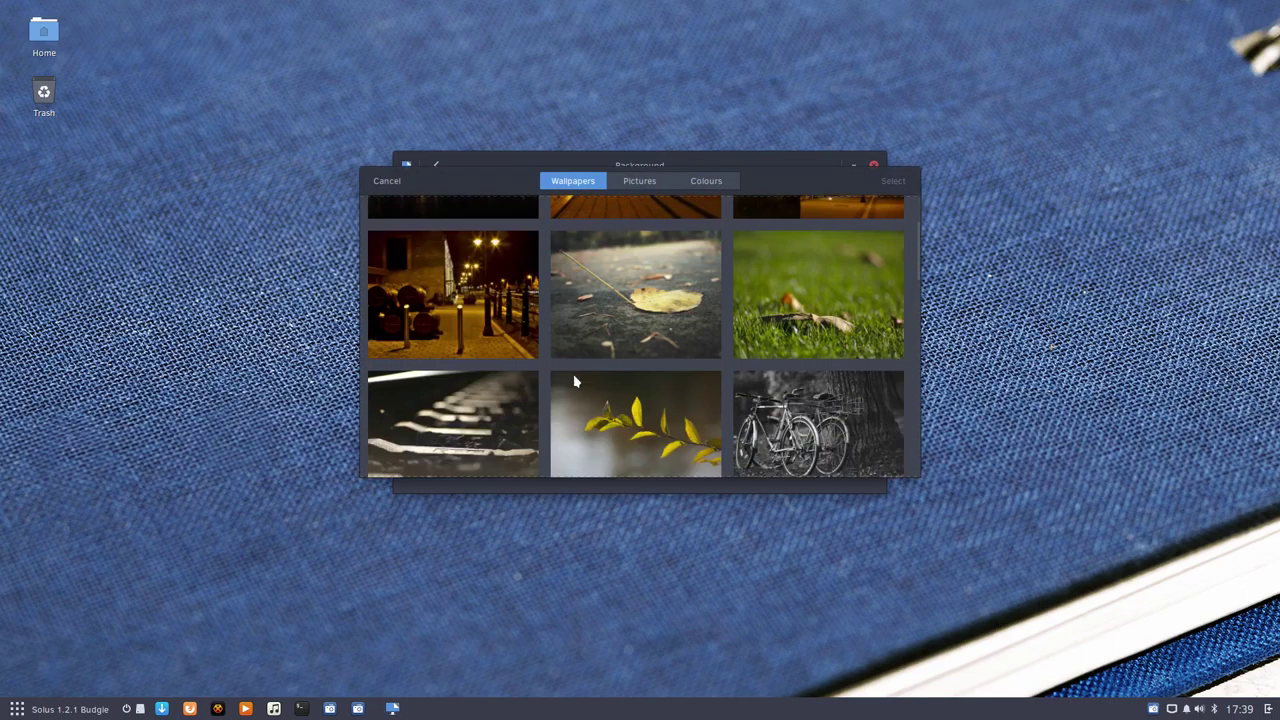
pyautogui.scroll(10, 613, 372)
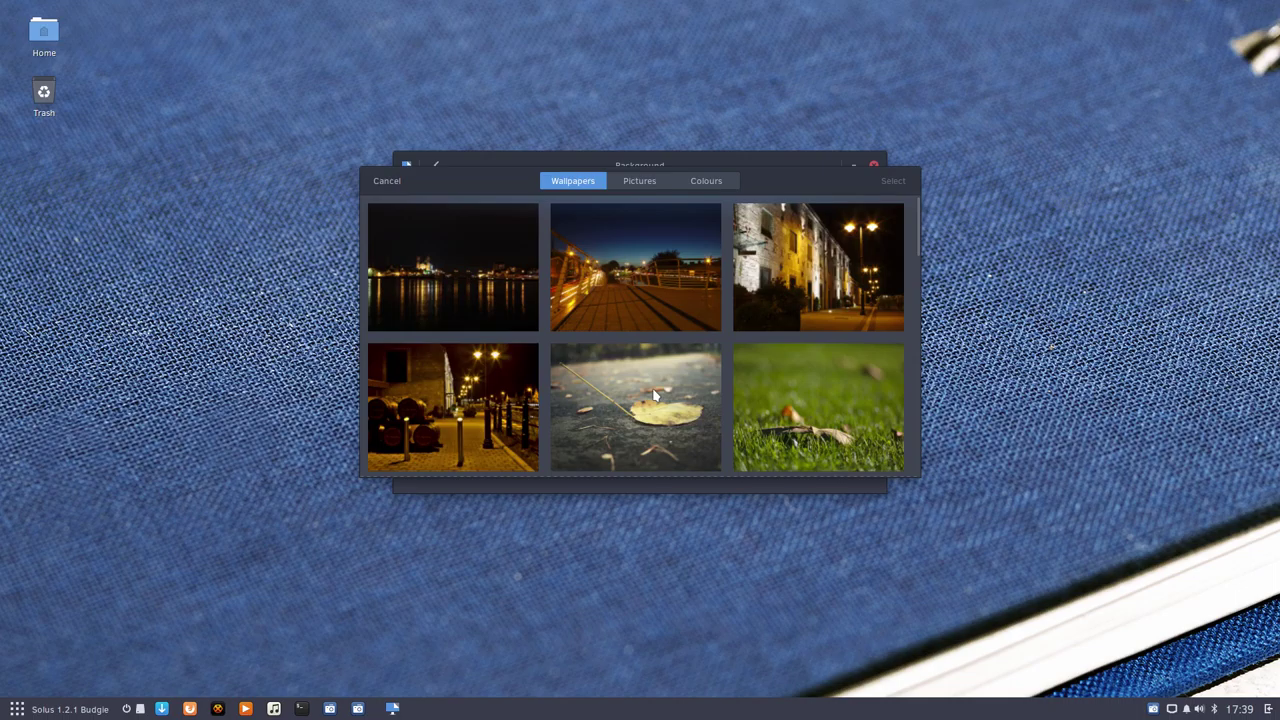
pyautogui.scroll(-10, 655, 396)
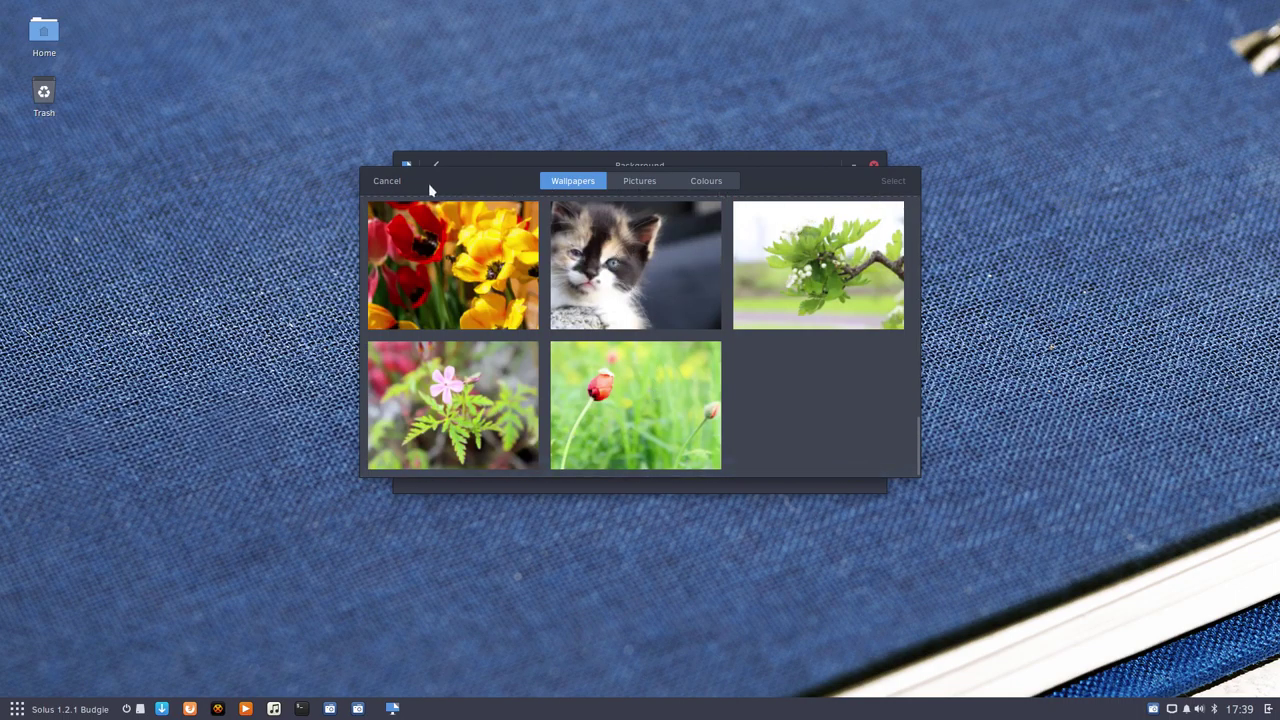
# Step: Cancel the wallpaper picker, close background settings, and bring up the desktop menu again
pyautogui.click(384, 180)
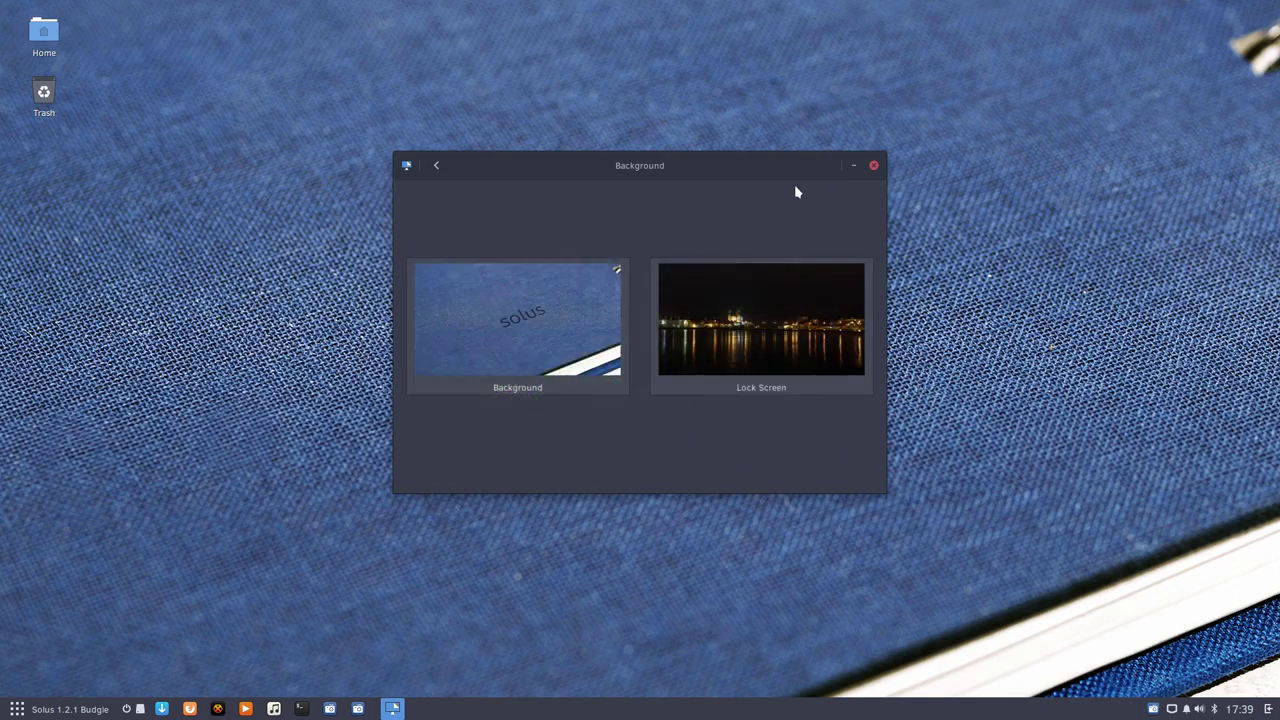
pyautogui.click(874, 167)
pyautogui.rightClick(524, 241)
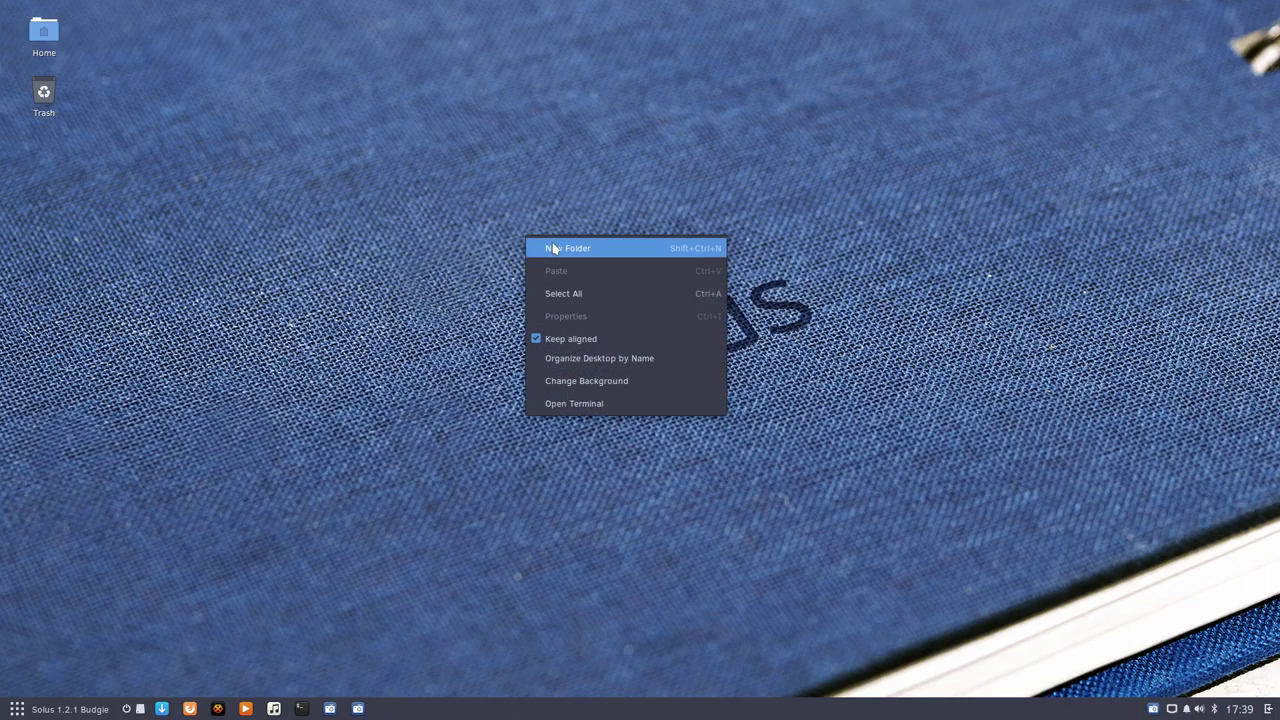
# Step: Open a terminal, move it to the top-right corner, and launch the Software Center
pyautogui.click(614, 406)
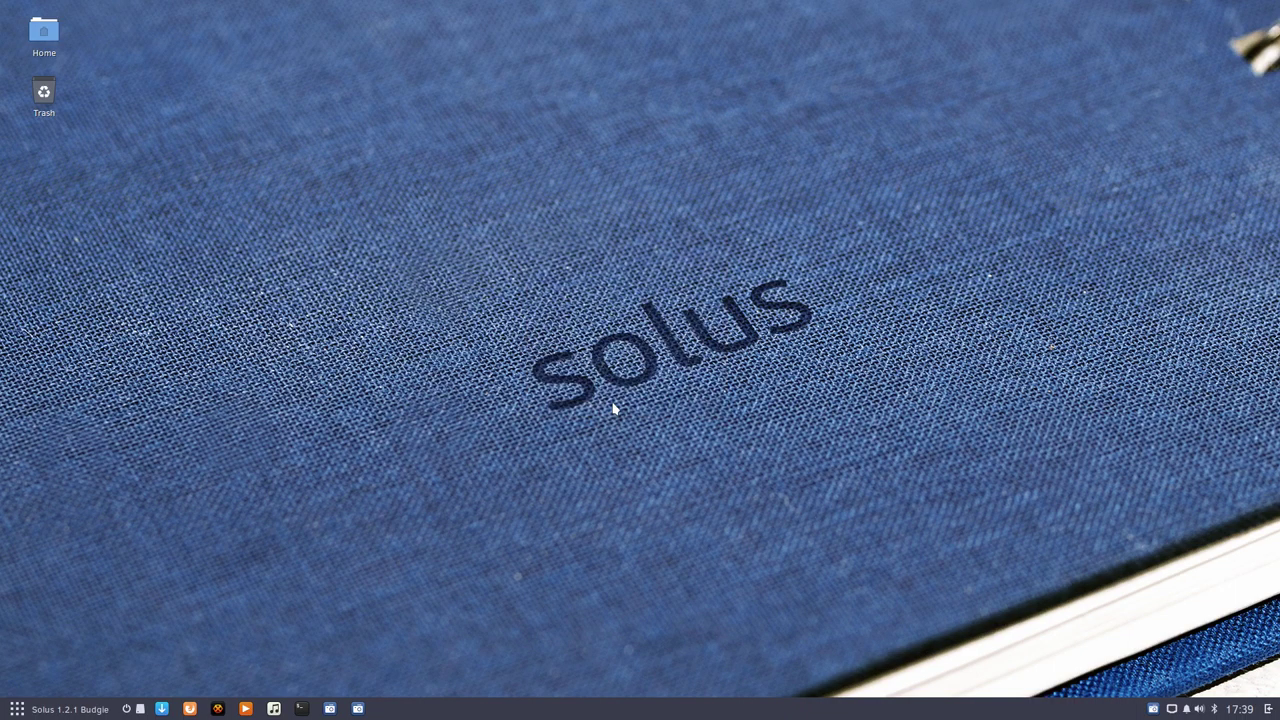
pyautogui.moveTo(360, 22); pyautogui.dragTo(665, 266)
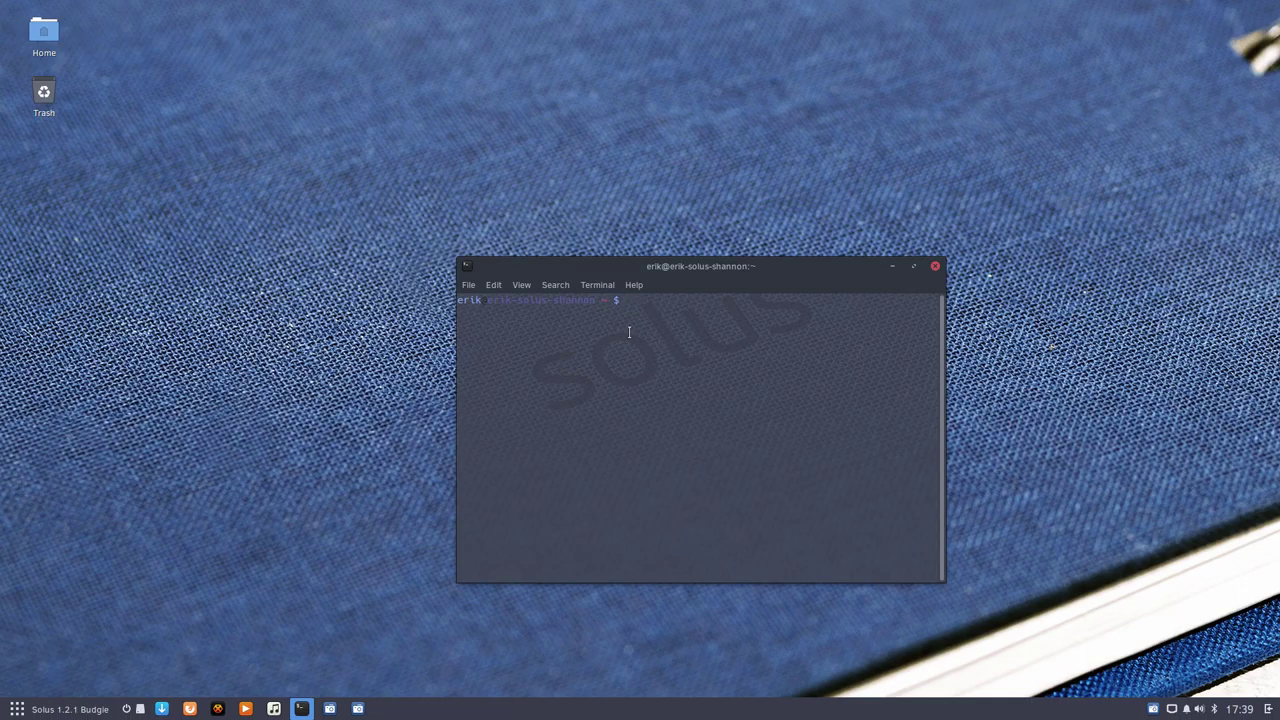
pyautogui.moveTo(702, 268); pyautogui.dragTo(1029, 26)
pyautogui.click(161, 708)
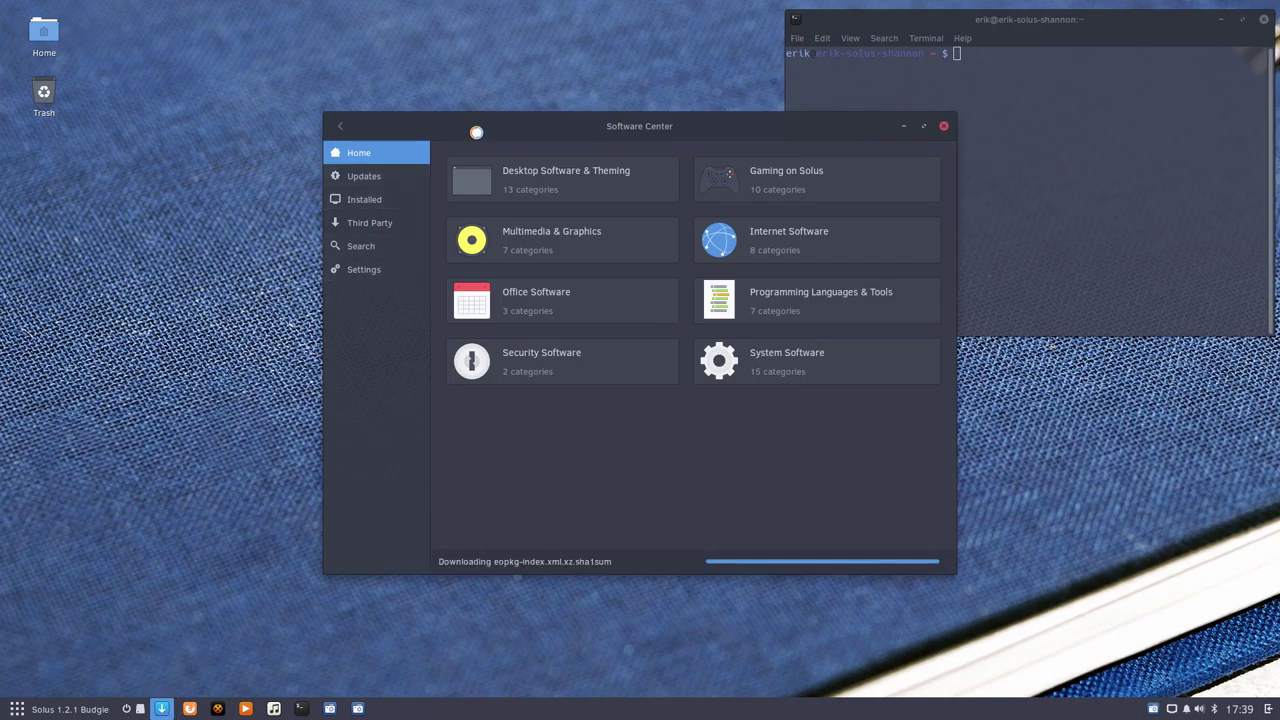
# Step: Move Software Center lower left, search 'variety', and open the Variety 0.6.2-6 package page
pyautogui.moveTo(470, 128); pyautogui.dragTo(209, 208)
pyautogui.click(110, 326)
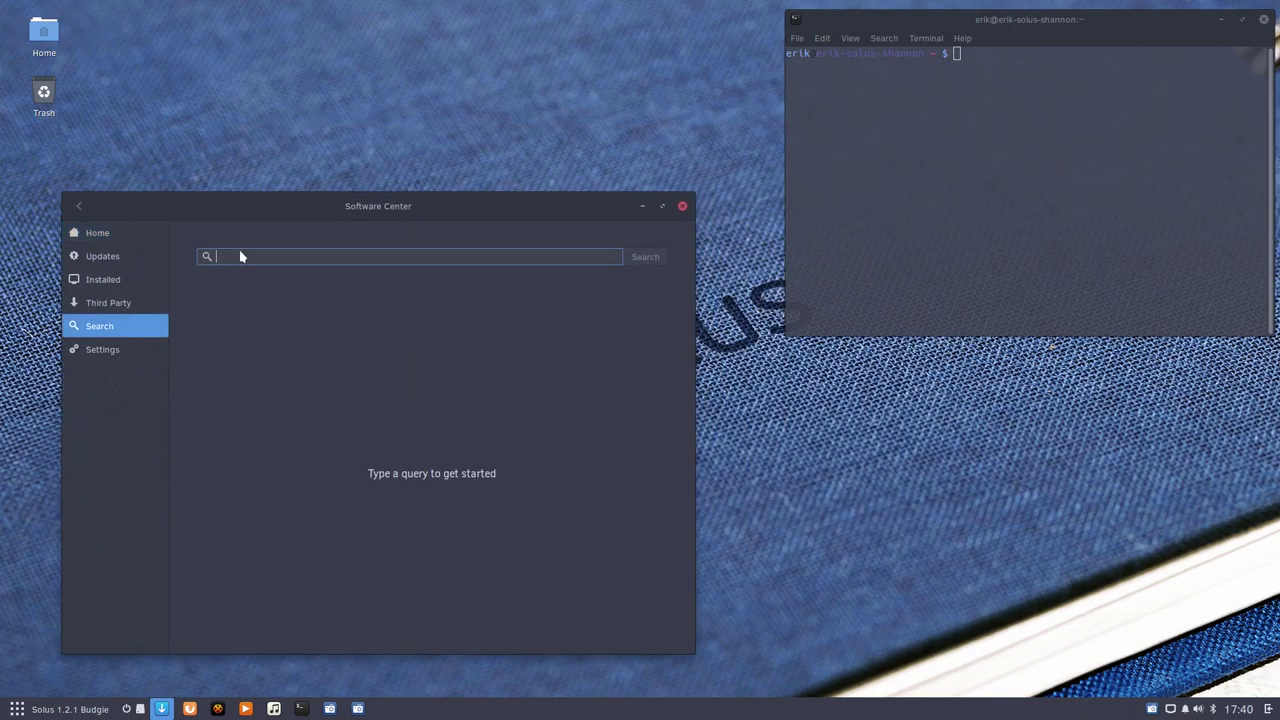
pyautogui.write('varierty')
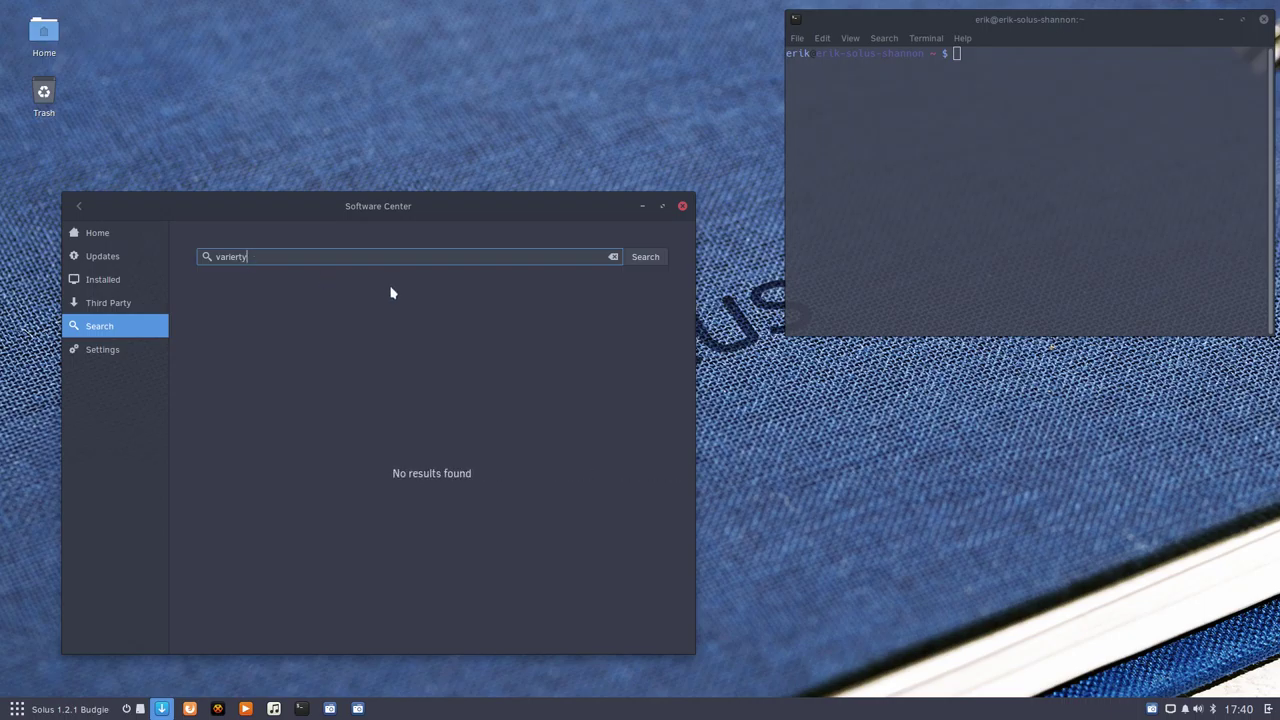
pyautogui.press('BackSpace')
pyautogui.press('BackSpace')
pyautogui.write('ty')
pyautogui.press('Return')
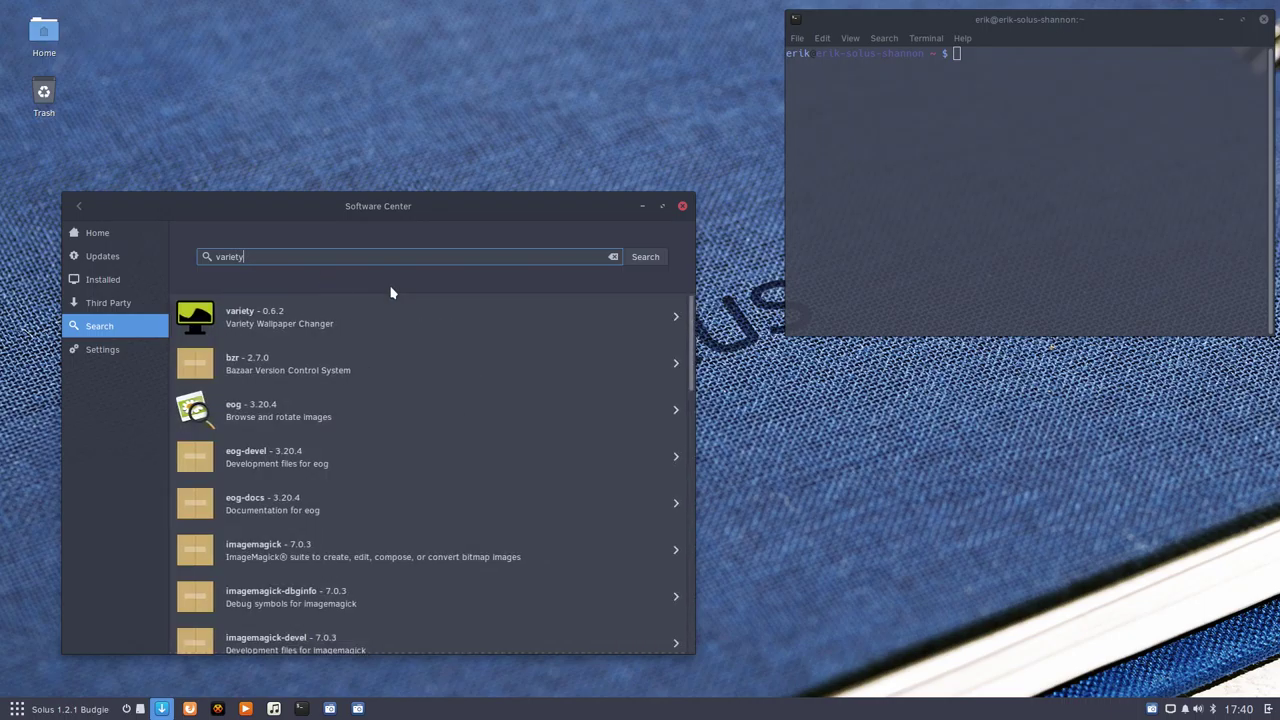
pyautogui.click(337, 335)
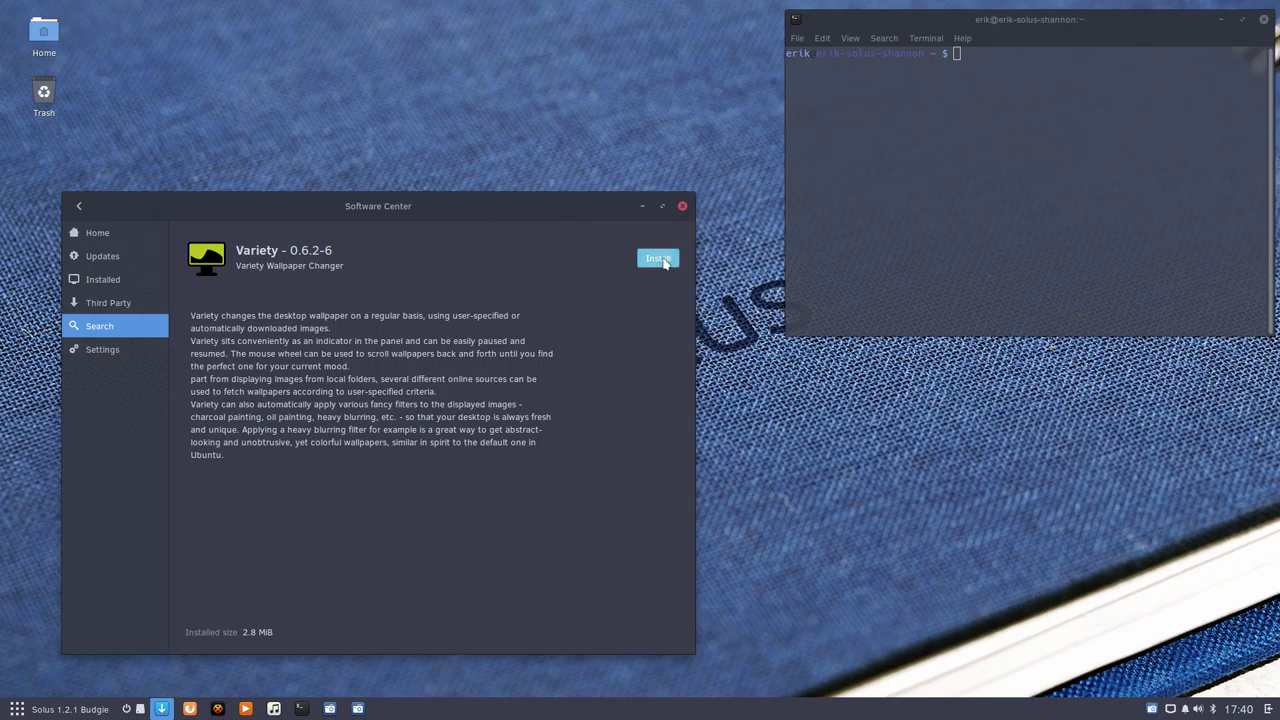
# Step: Tab-complete 'sudo eopkg install variety' in the terminal, then start Variety's install in Software Center
pyautogui.click(986, 86)
pyautogui.write('sudo e')
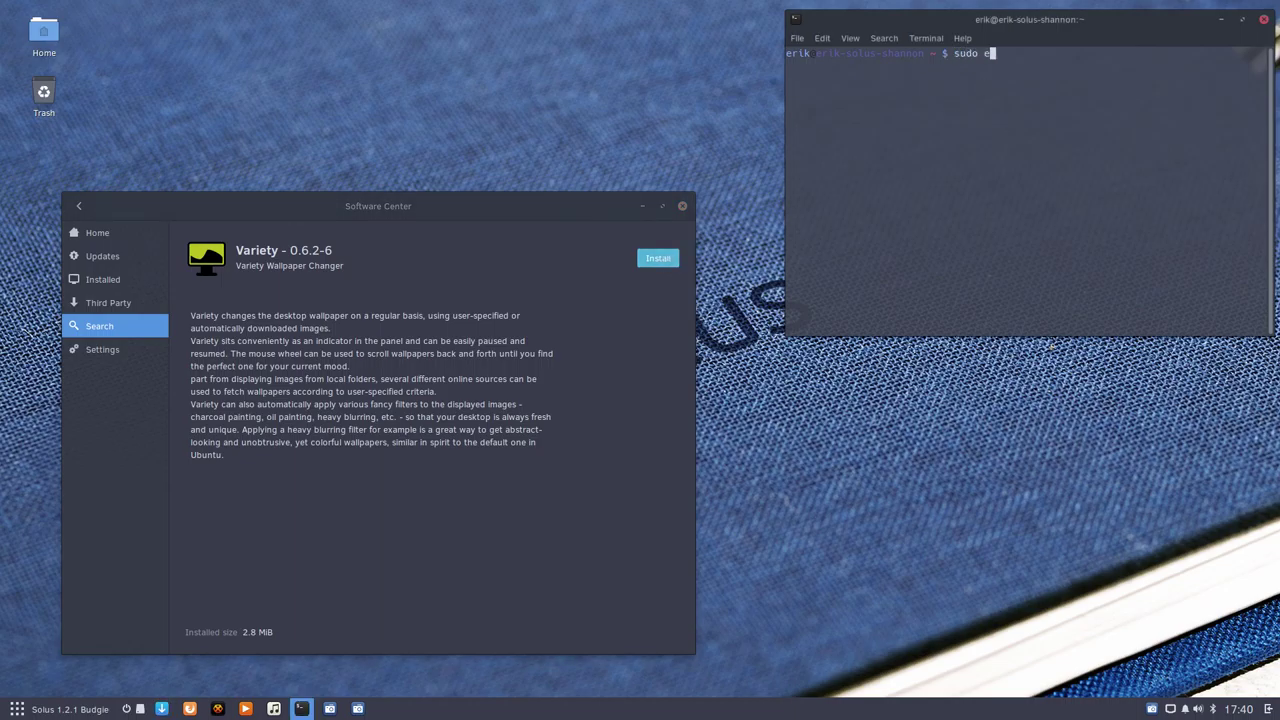
pyautogui.write('opkg install variety')
pyautogui.press('BackSpace')
pyautogui.press('BackSpace')
pyautogui.press('BackSpace')
pyautogui.press('BackSpace')
pyautogui.press('BackSpace')
pyautogui.press('BackSpace')
pyautogui.press('Tab')
pyautogui.press('Tab')
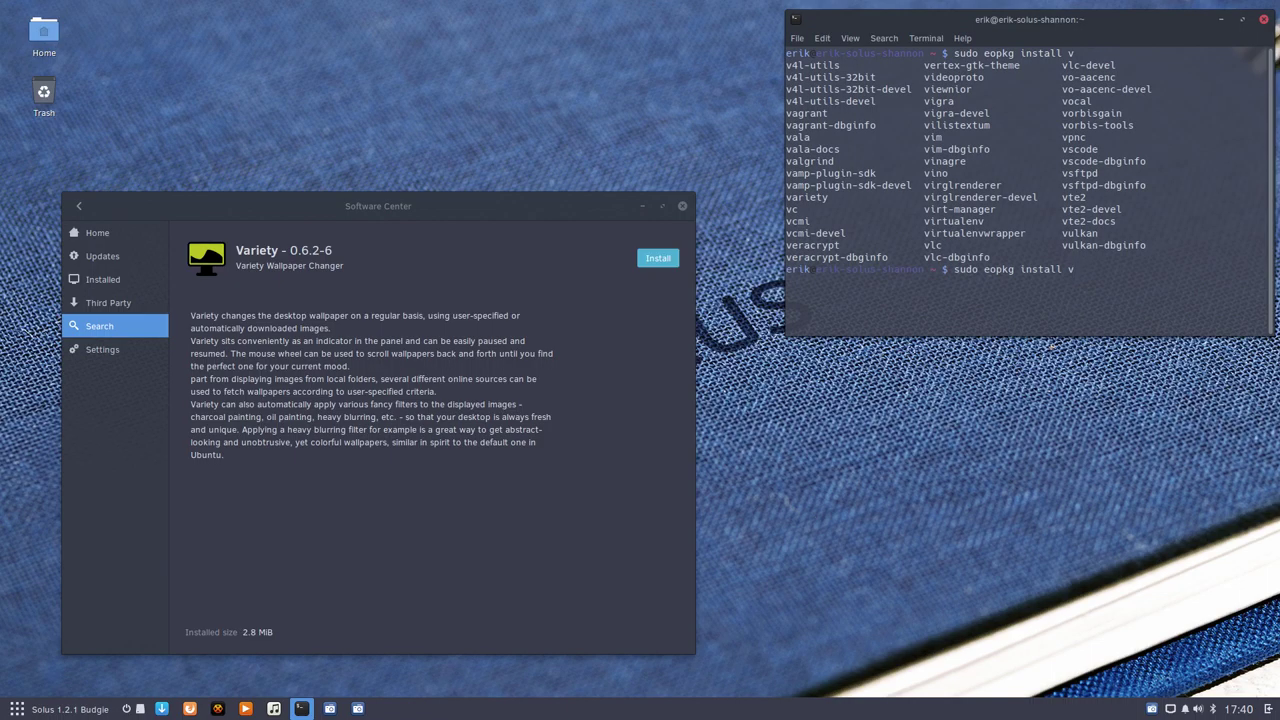
pyautogui.write('ar')
pyautogui.press('Tab')
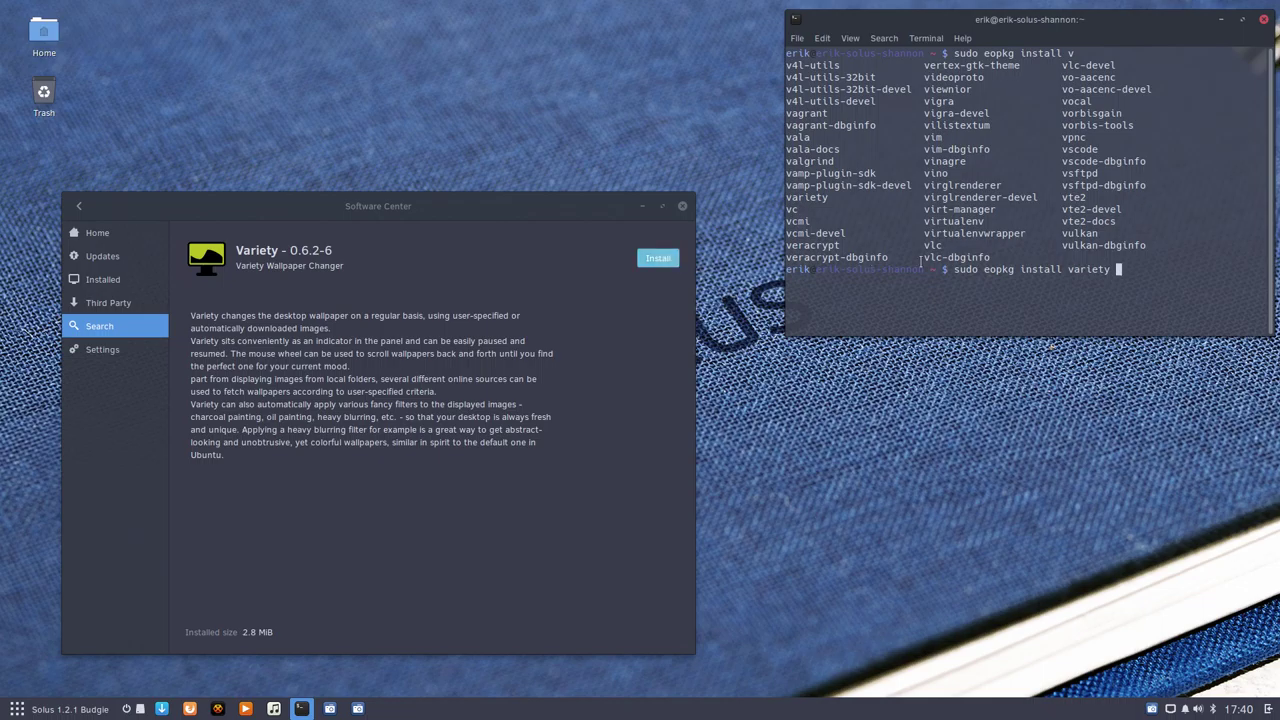
pyautogui.moveTo(958, 270); pyautogui.dragTo(1088, 277)
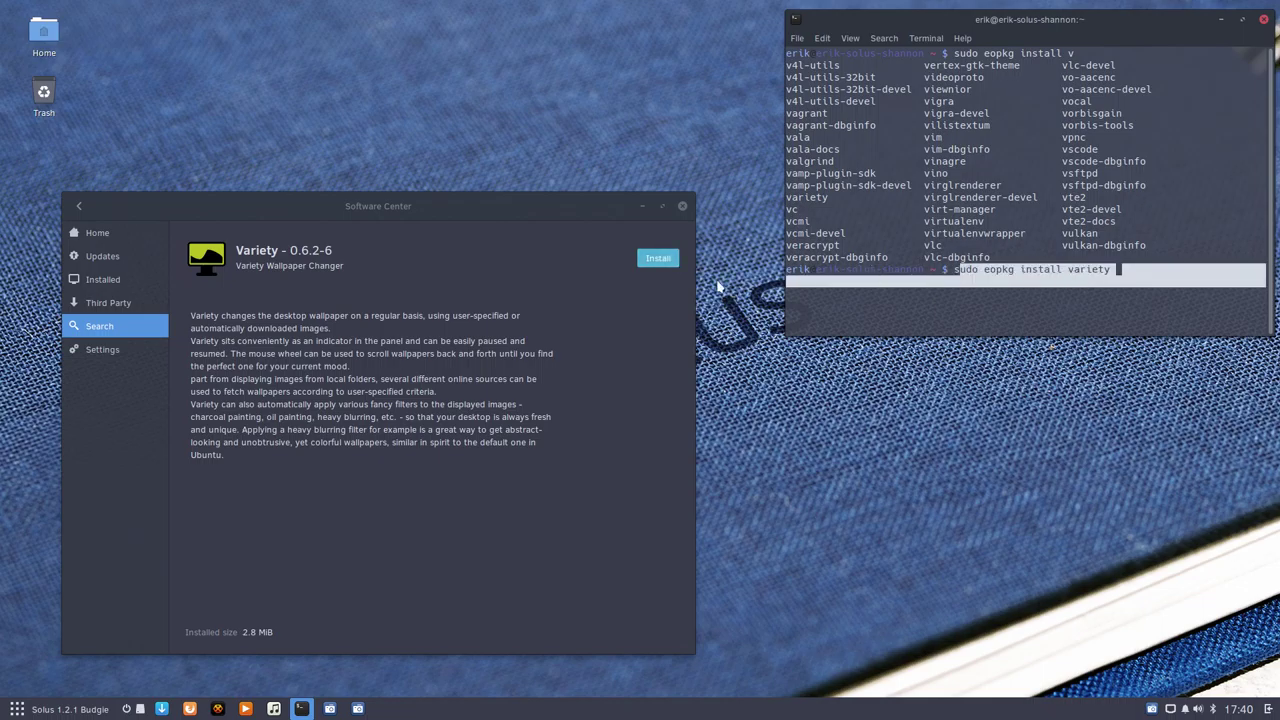
pyautogui.click(666, 262)
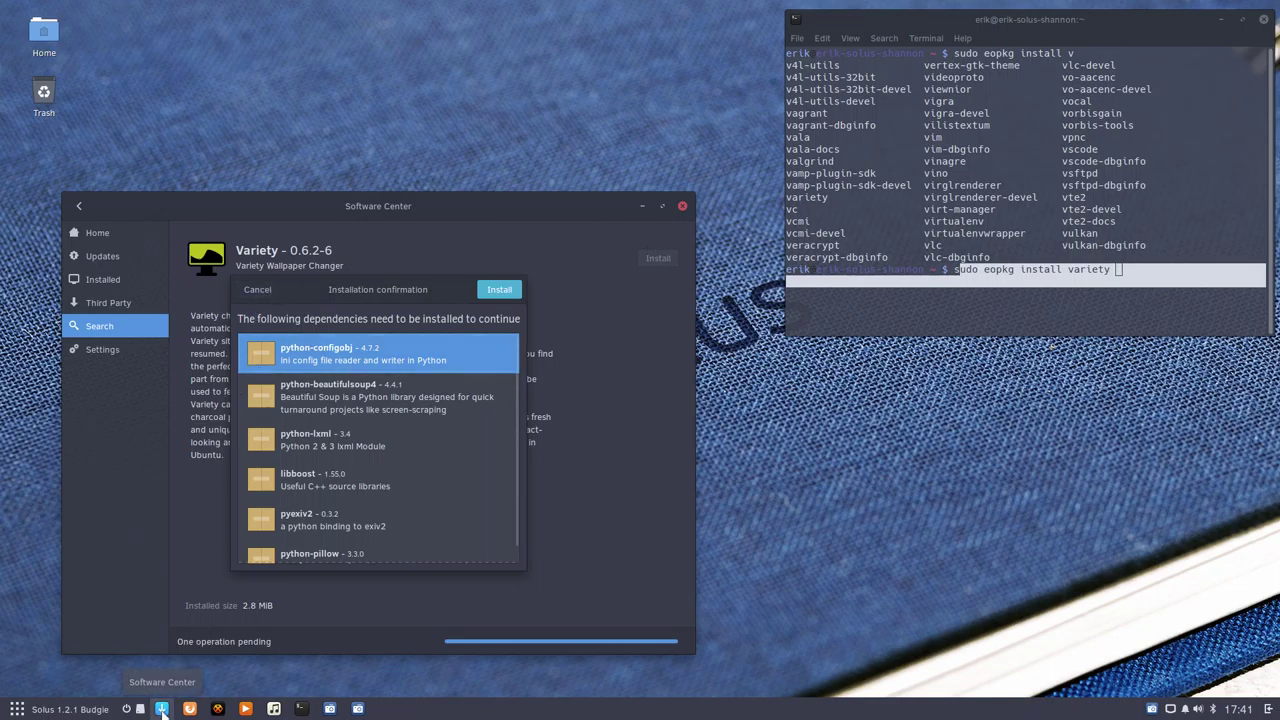
# Step: Cancel the Software Center install and run the eopkg variety install command in the terminal
pyautogui.click(259, 292)
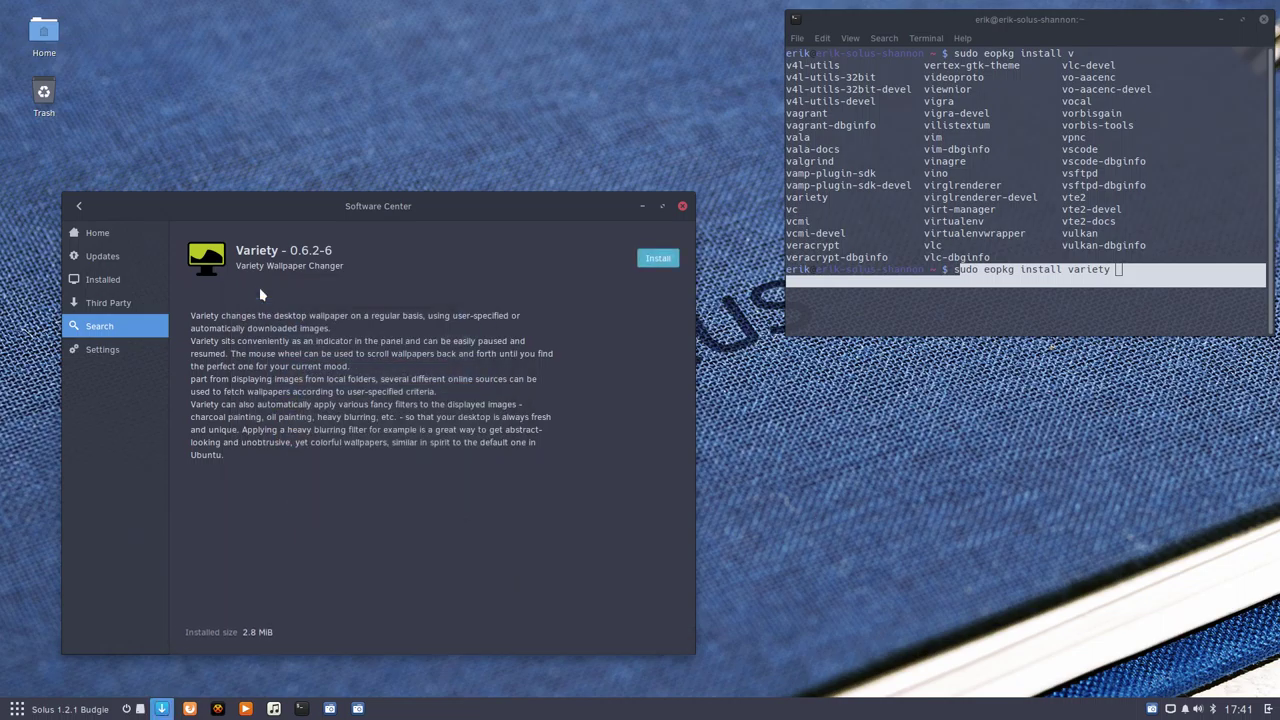
pyautogui.click(1046, 270)
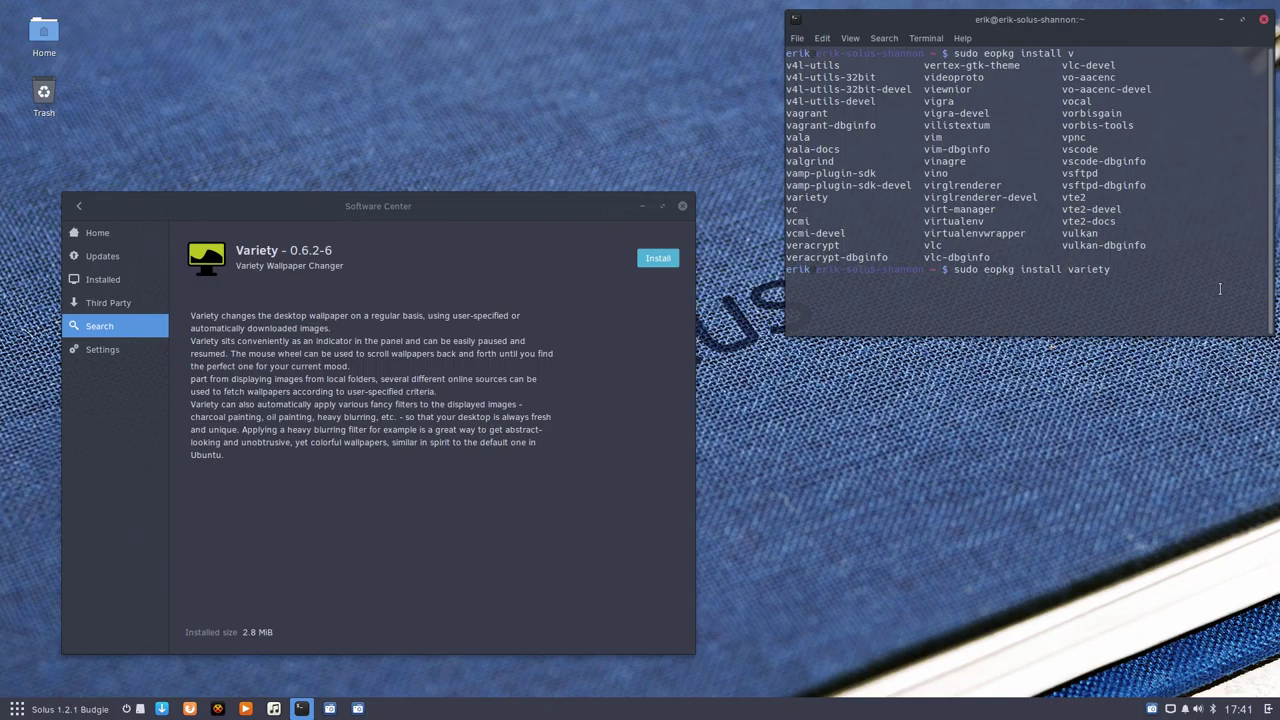
pyautogui.press('Return')
pyautogui.press('Return')
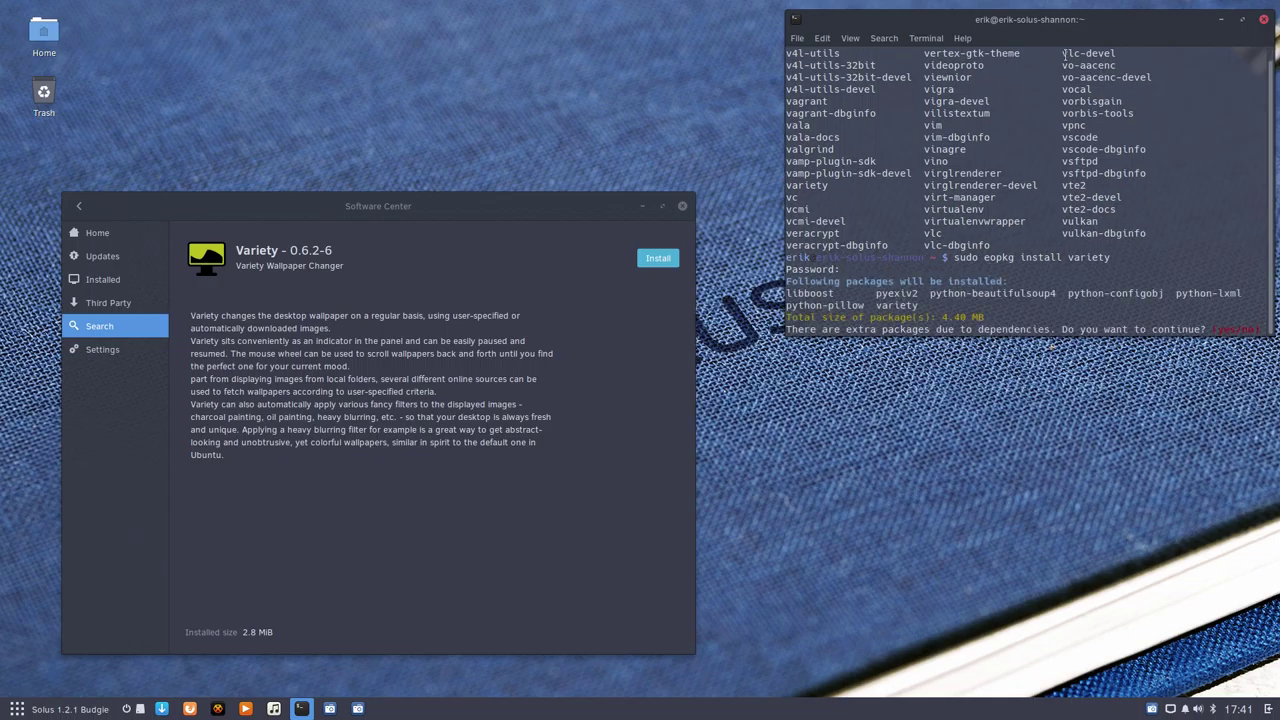
# Step: Centre the terminal, minimize Software Center, and answer the eopkg dependency prompt
pyautogui.moveTo(1036, 22); pyautogui.dragTo(815, 118)
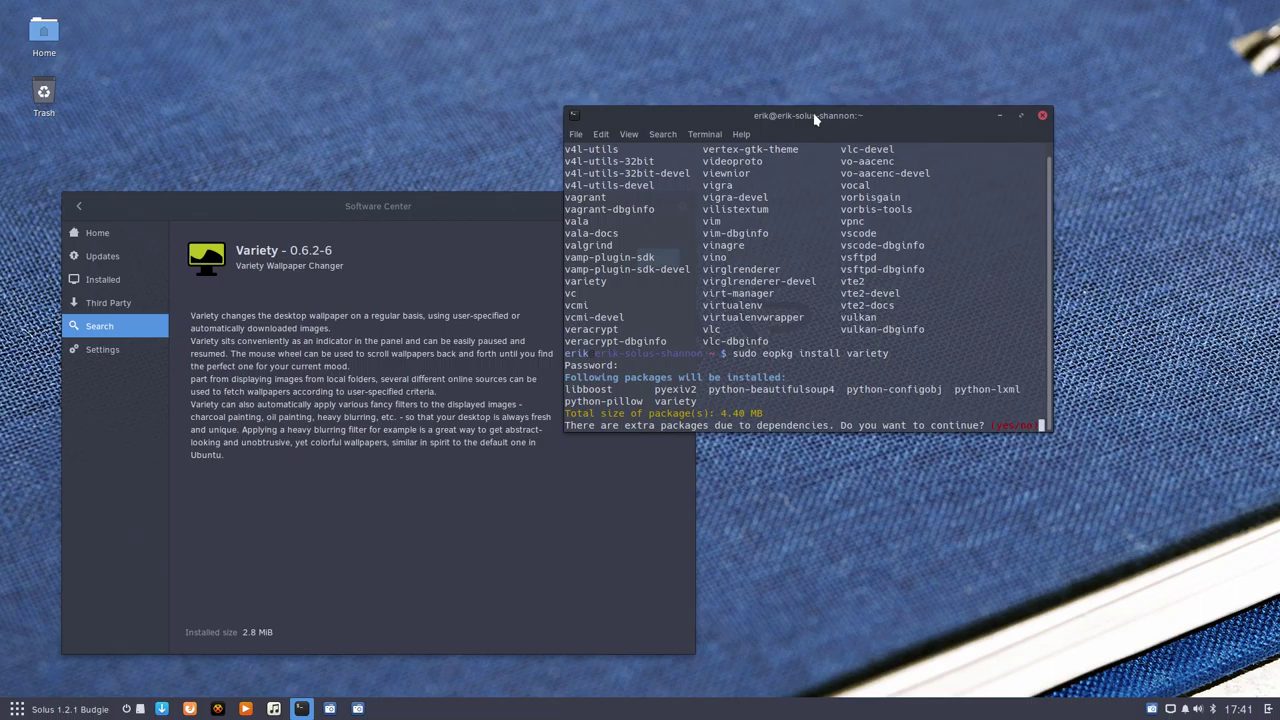
pyautogui.moveTo(812, 112); pyautogui.dragTo(657, 108)
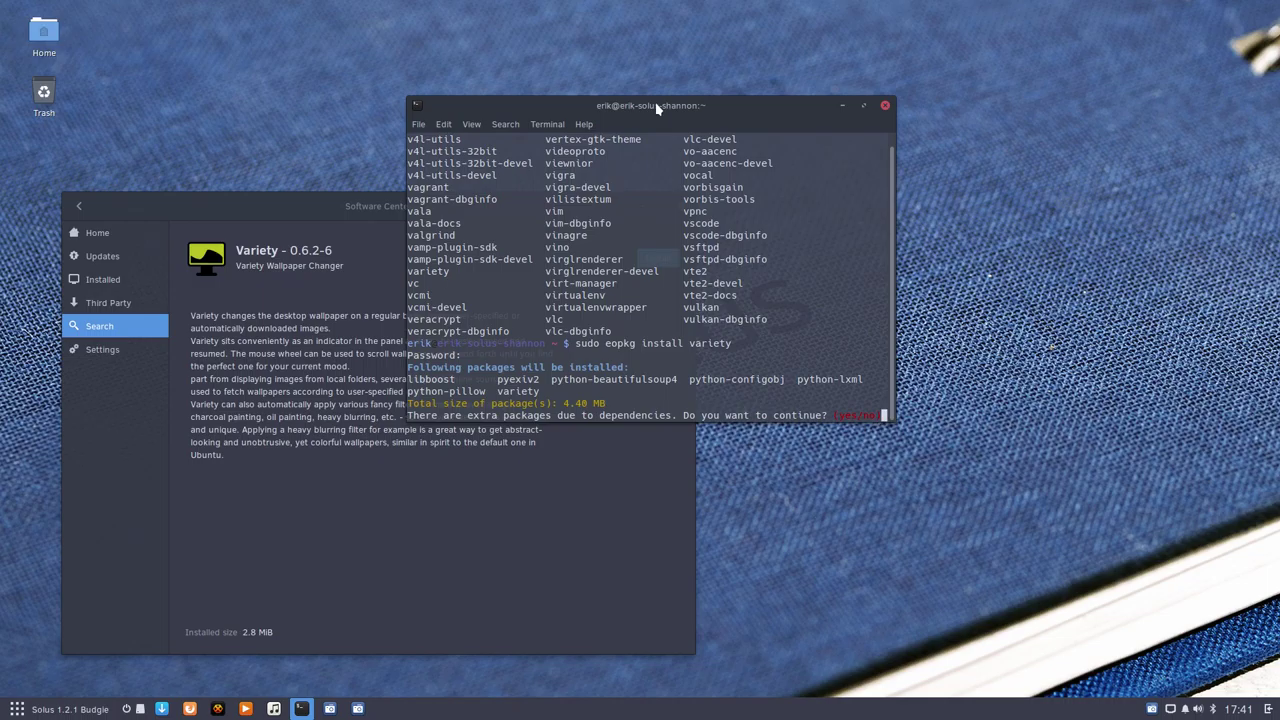
pyautogui.click(380, 206)
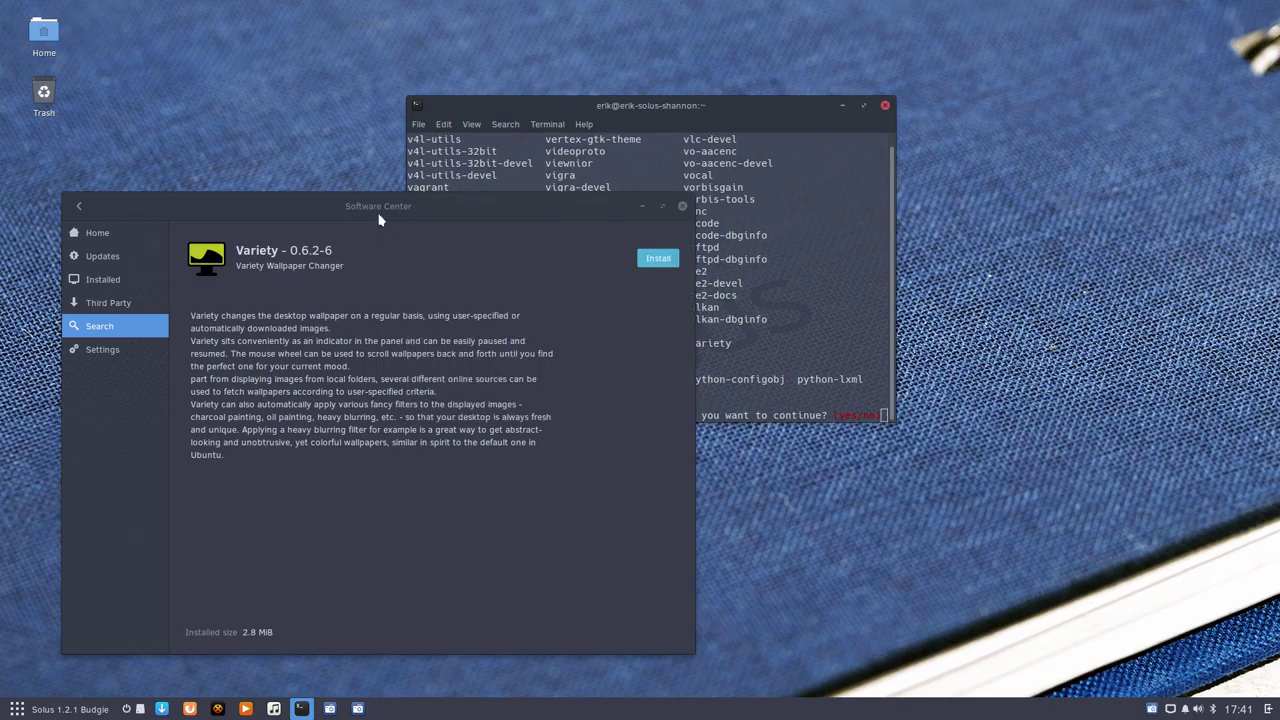
pyautogui.click(641, 206)
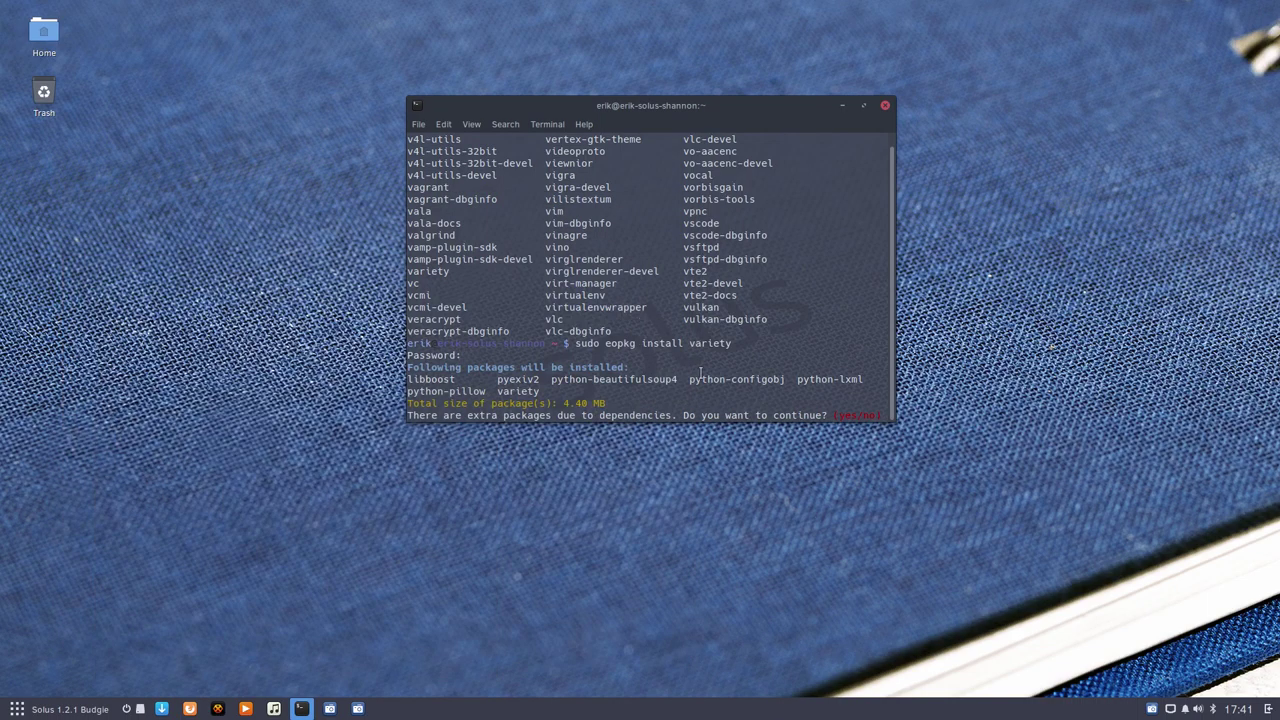
pyautogui.press('Return')
pyautogui.press('Return')
pyautogui.press('Return')
pyautogui.press('Return')
pyautogui.press('Return')
pyautogui.press('Return')
pyautogui.press('Return')
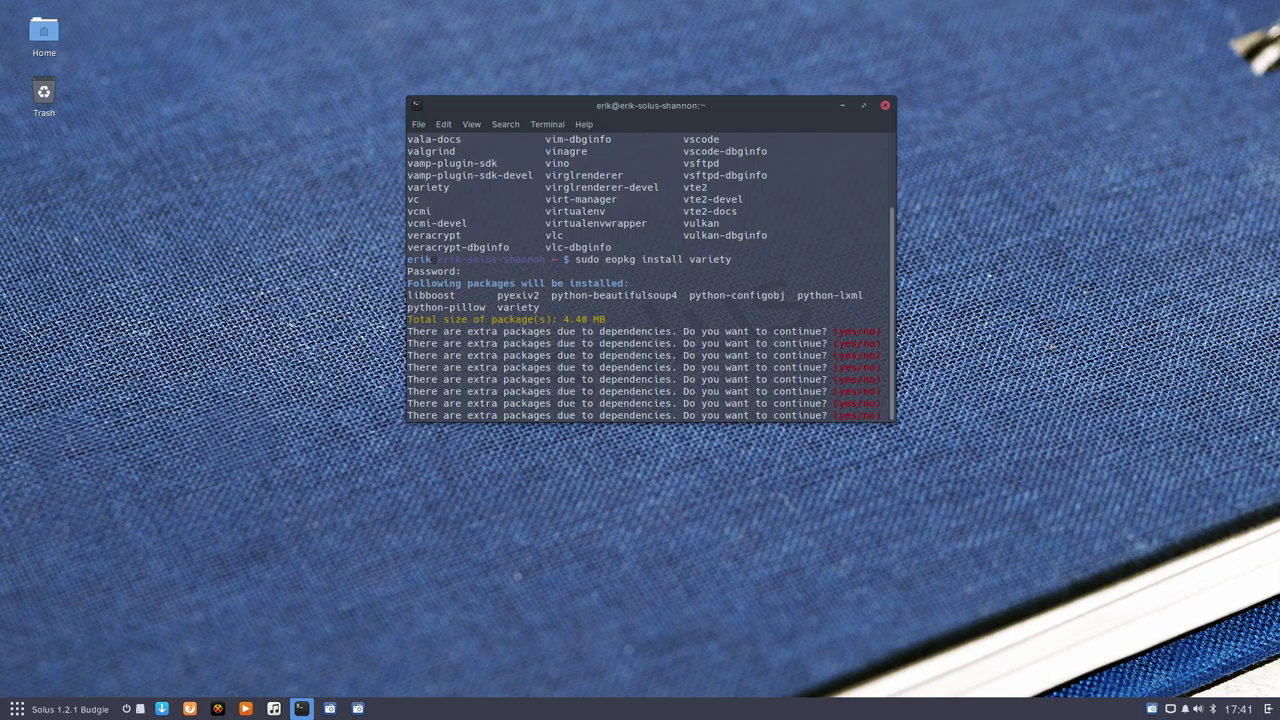
# Step: Confirm the Variety install with 'yes', then list the available eopkg subcommands
pyautogui.write('yes')
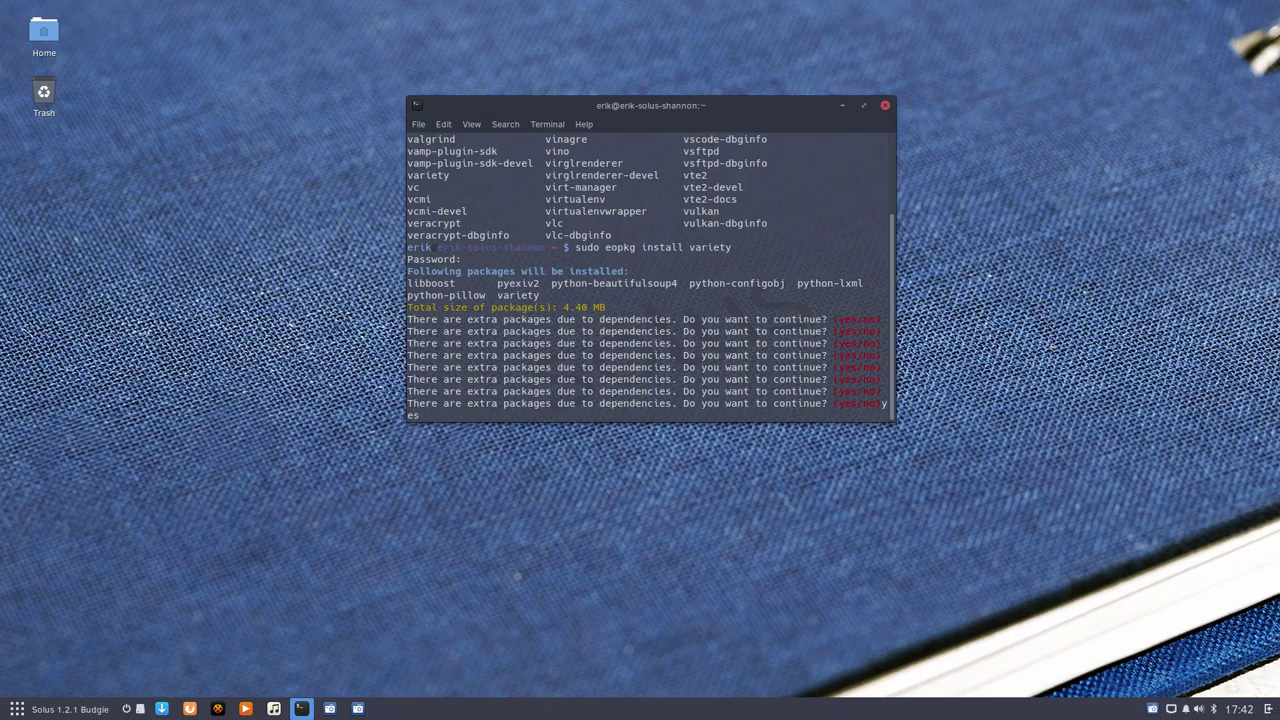
pyautogui.press('Return')
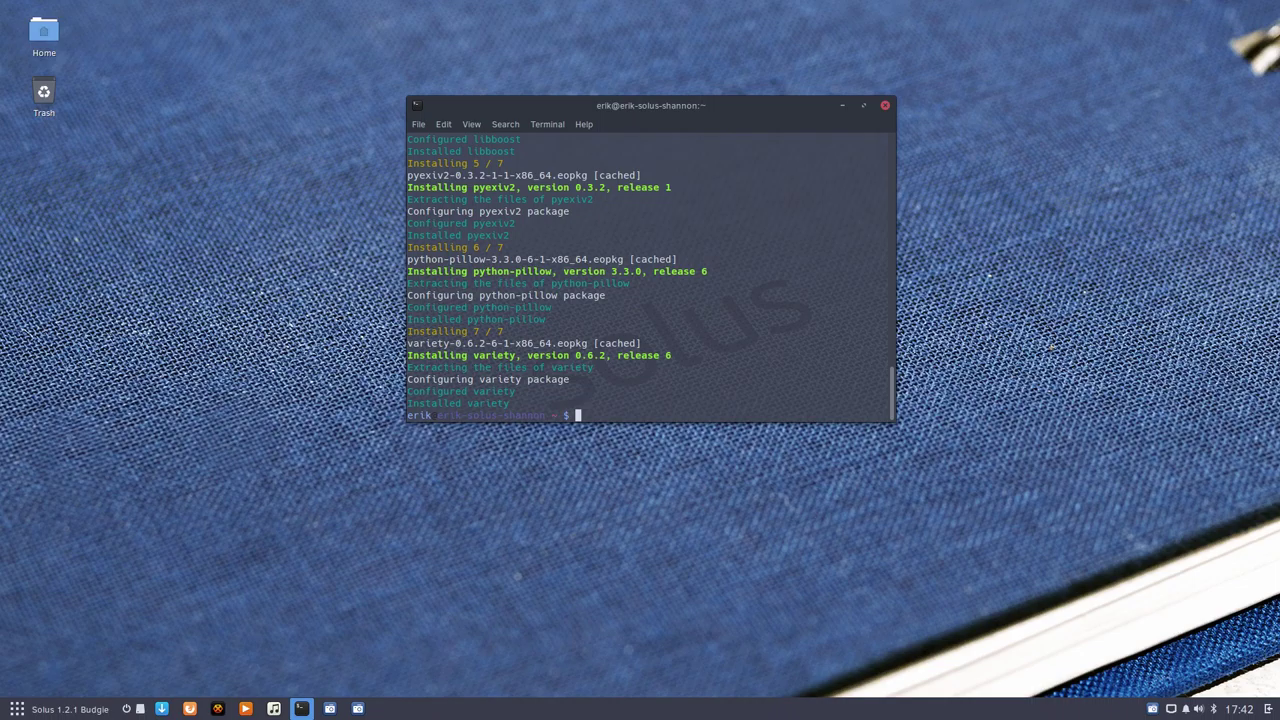
pyautogui.write('sudo eopkg')
pyautogui.press('Tab')
pyautogui.press('Tab')
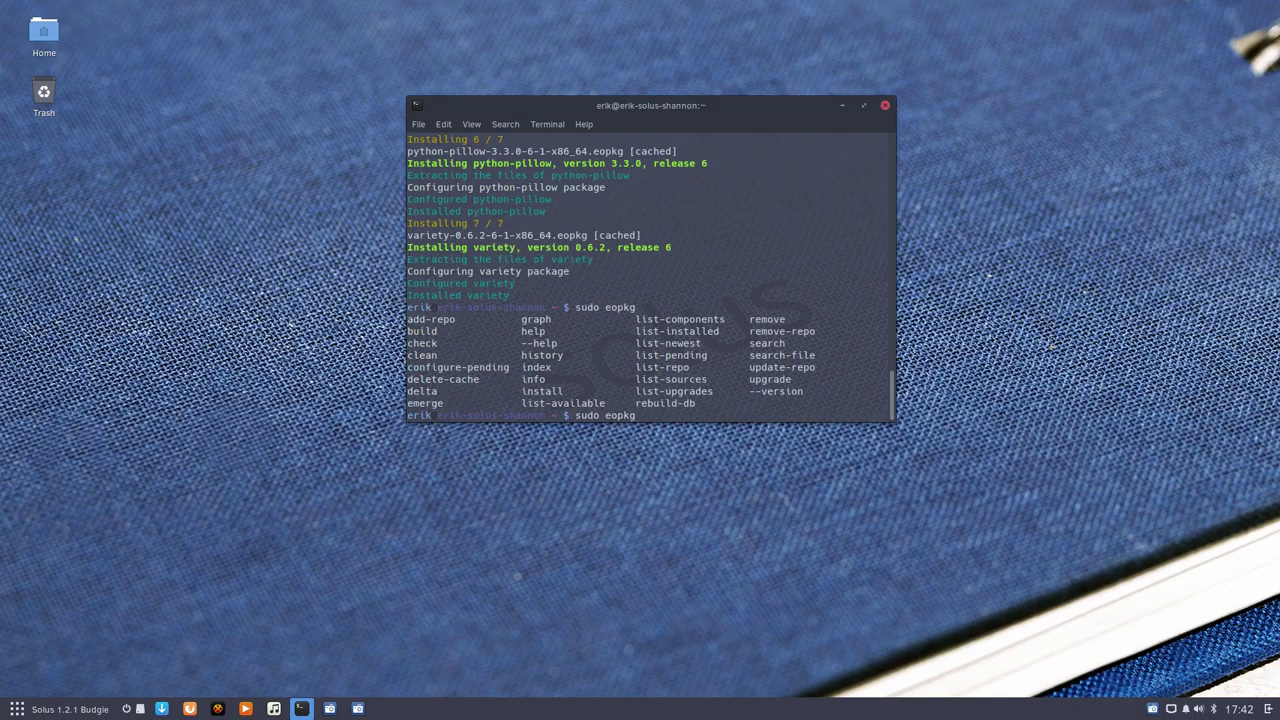
# Step: Tab-complete 'sudo eopkg remove variety' at the prompt, then close the terminal
pyautogui.write('remo')
pyautogui.press('Tab')
pyautogui.write('vari')
pyautogui.press('Tab')
pyautogui.click(886, 106)
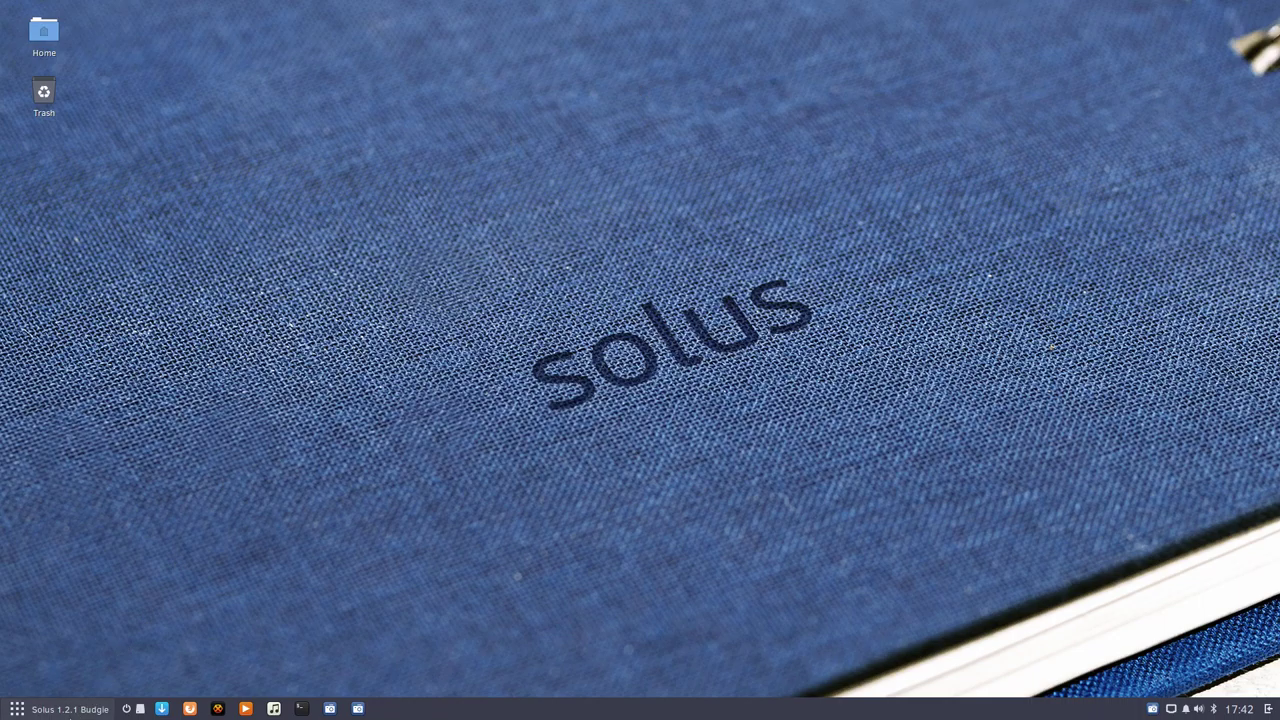
# Step: Search the Budgie menu for 'var' and launch Variety to its welcome window
pyautogui.press('super')
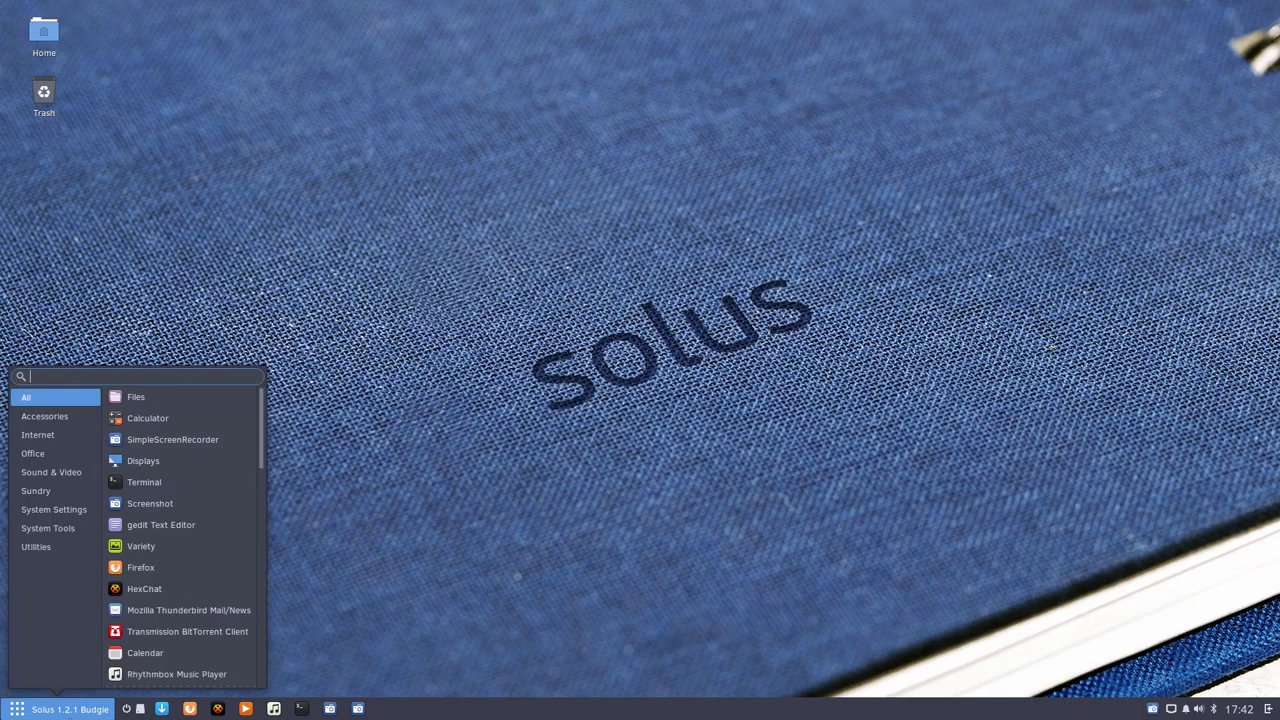
pyautogui.write('vari')
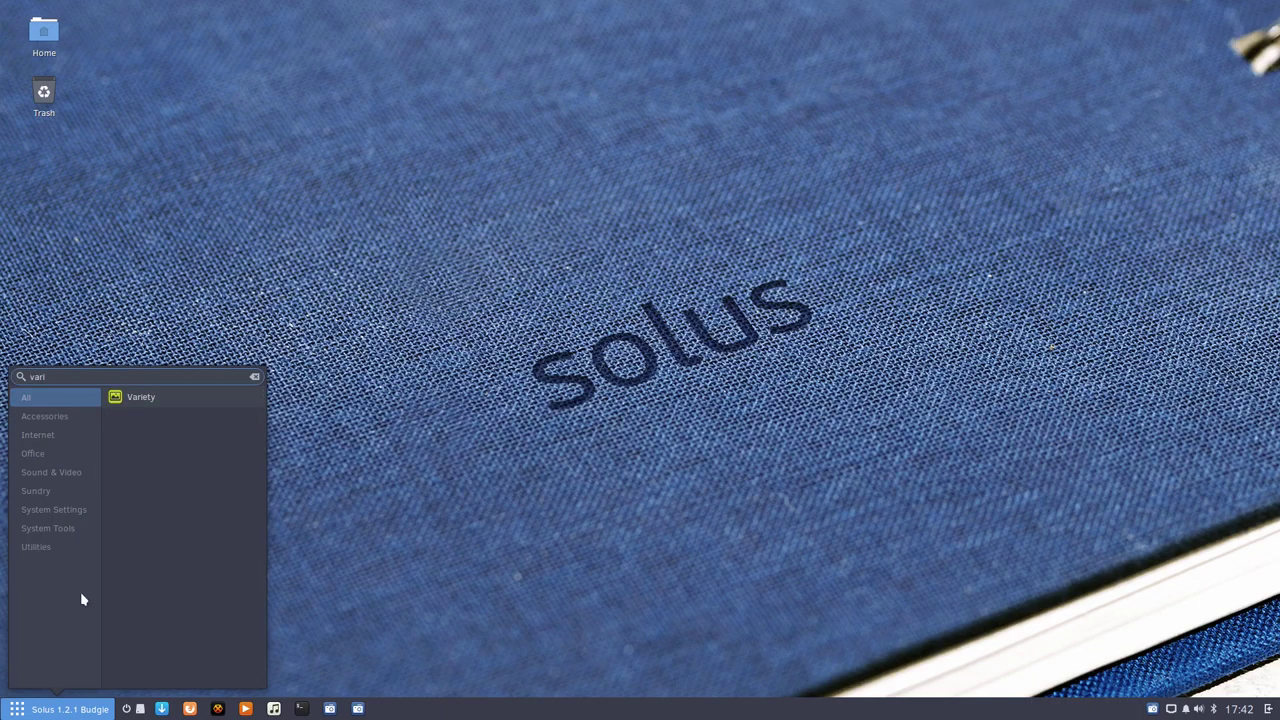
pyautogui.click(381, 397)
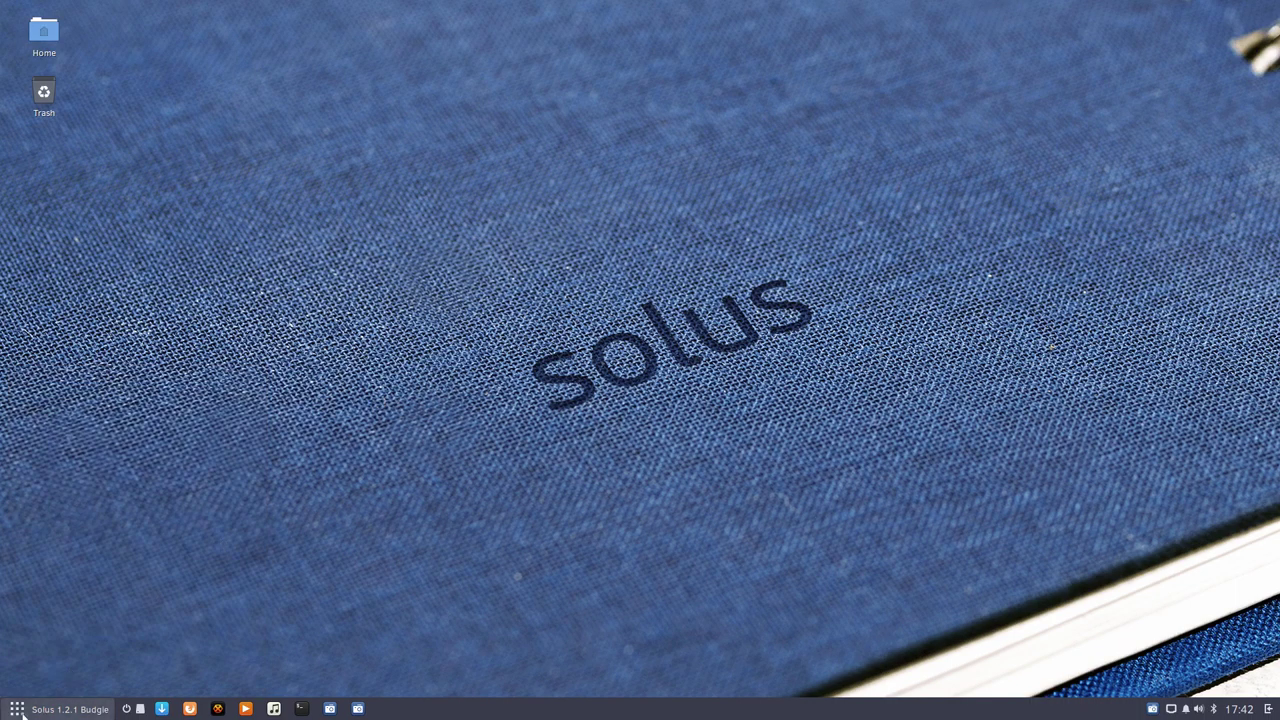
pyautogui.click(20, 712)
pyautogui.click(408, 610)
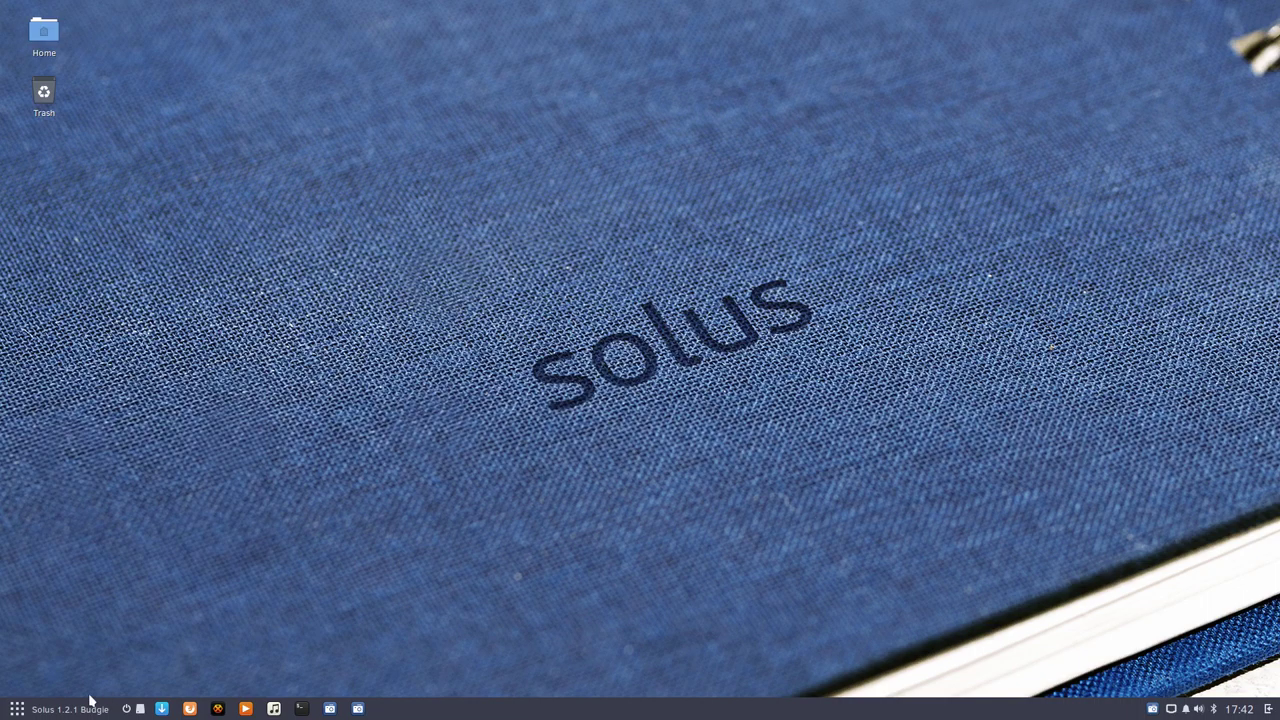
pyautogui.click(90, 702)
pyautogui.write('var')
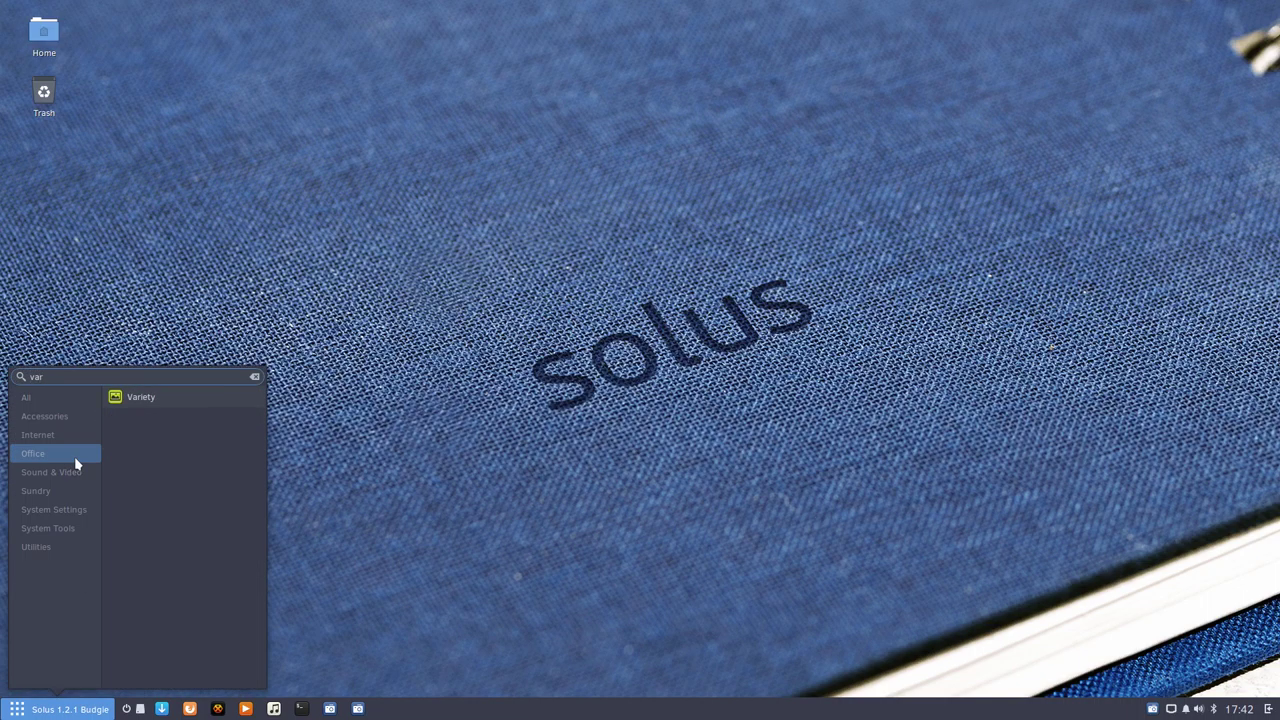
pyautogui.press('Return')
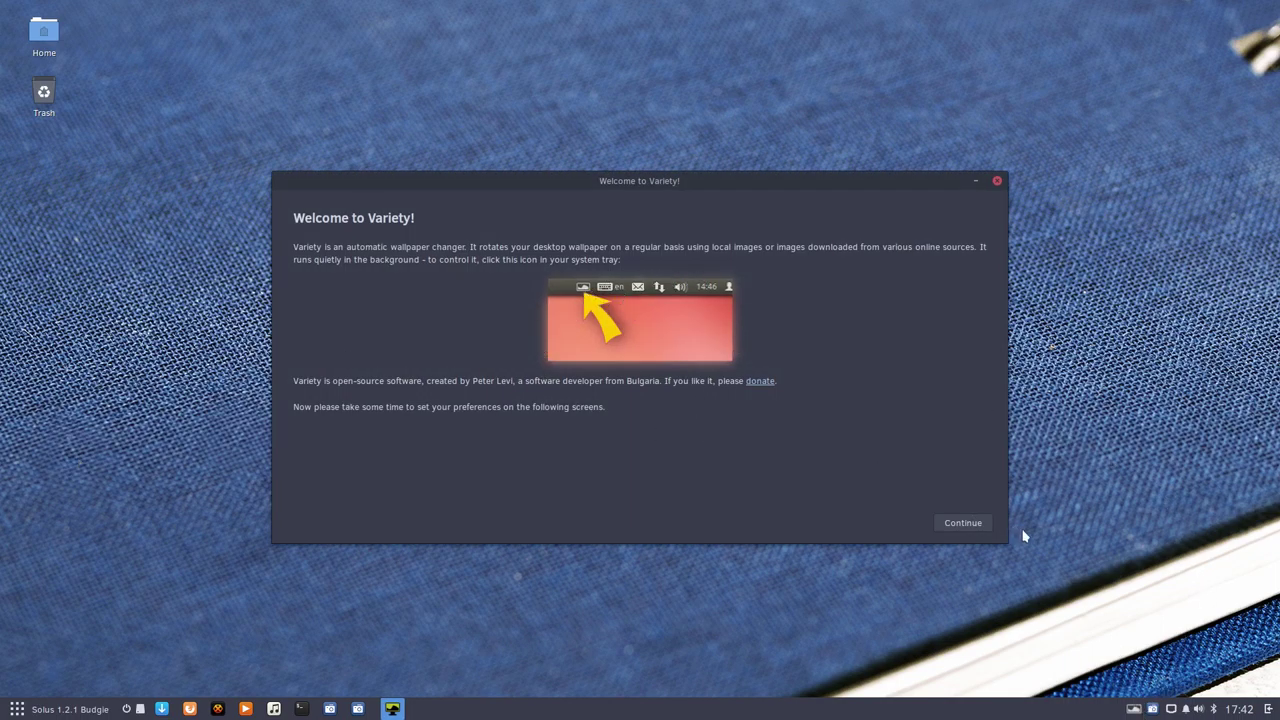
# Step: Skip the welcome page, decline VRTY.ORG, and change wallpaper every 1 minute and on start
pyautogui.click(985, 527)
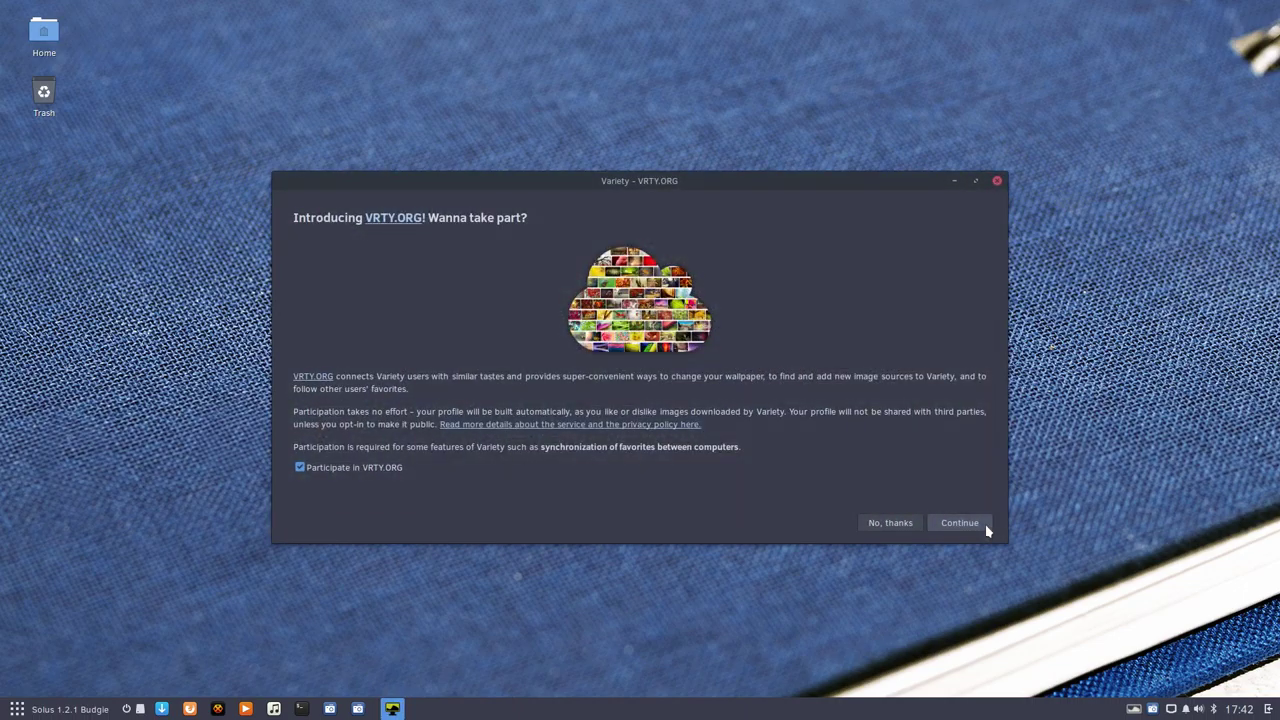
pyautogui.click(304, 469)
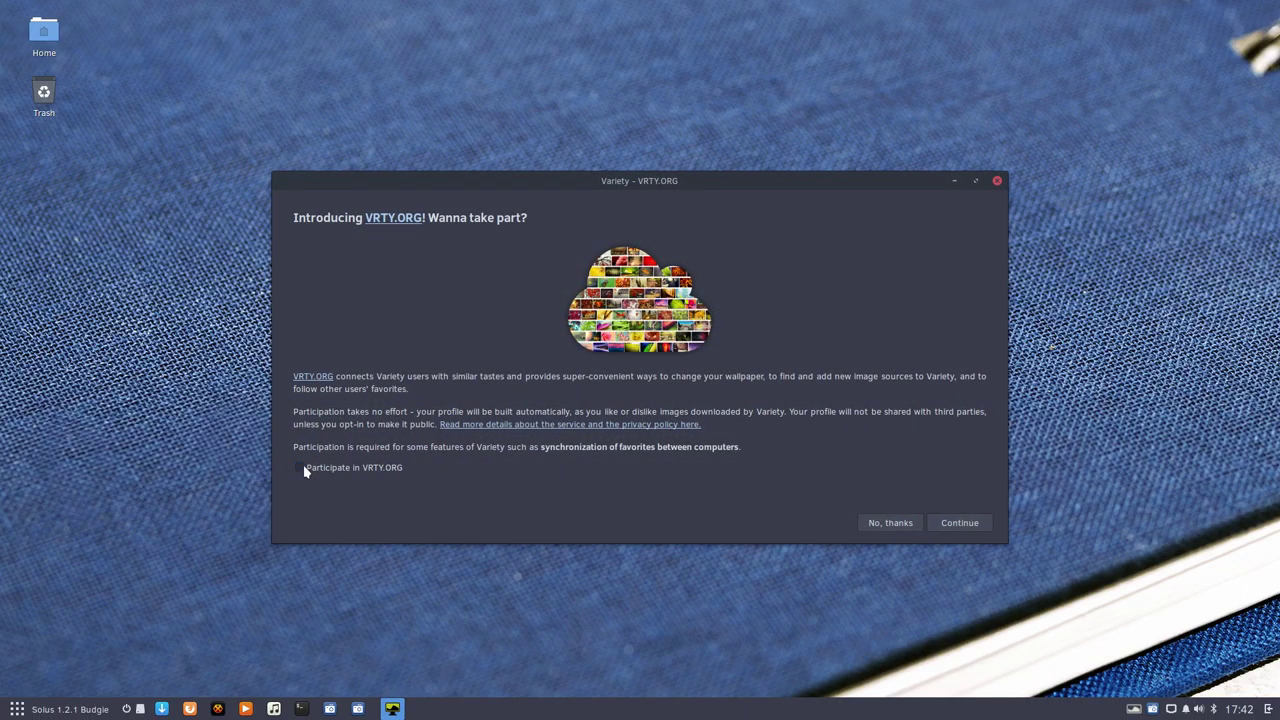
pyautogui.click(897, 523)
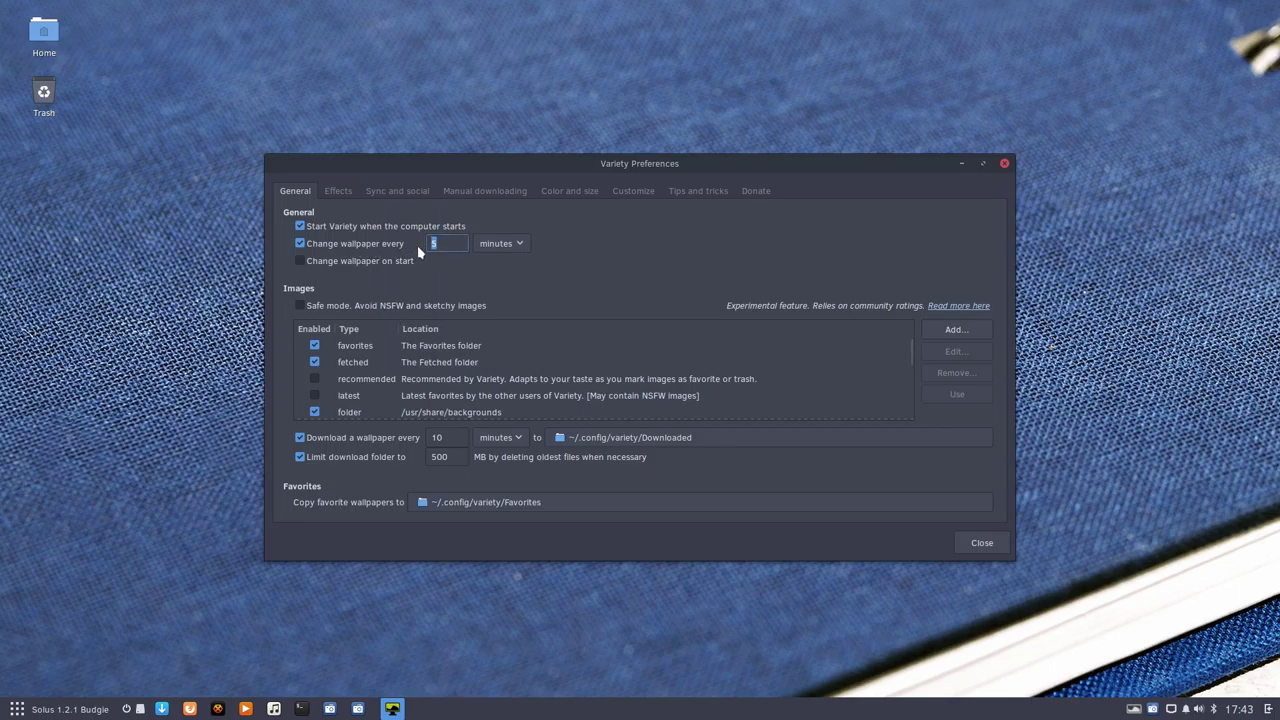
pyautogui.write('1')
pyautogui.click(337, 262)
# Step: Download a wallpaper every 1 minute and cap the download folder at 5000 MB
pyautogui.write('1')
pyautogui.click(442, 456)
pyautogui.write('00')
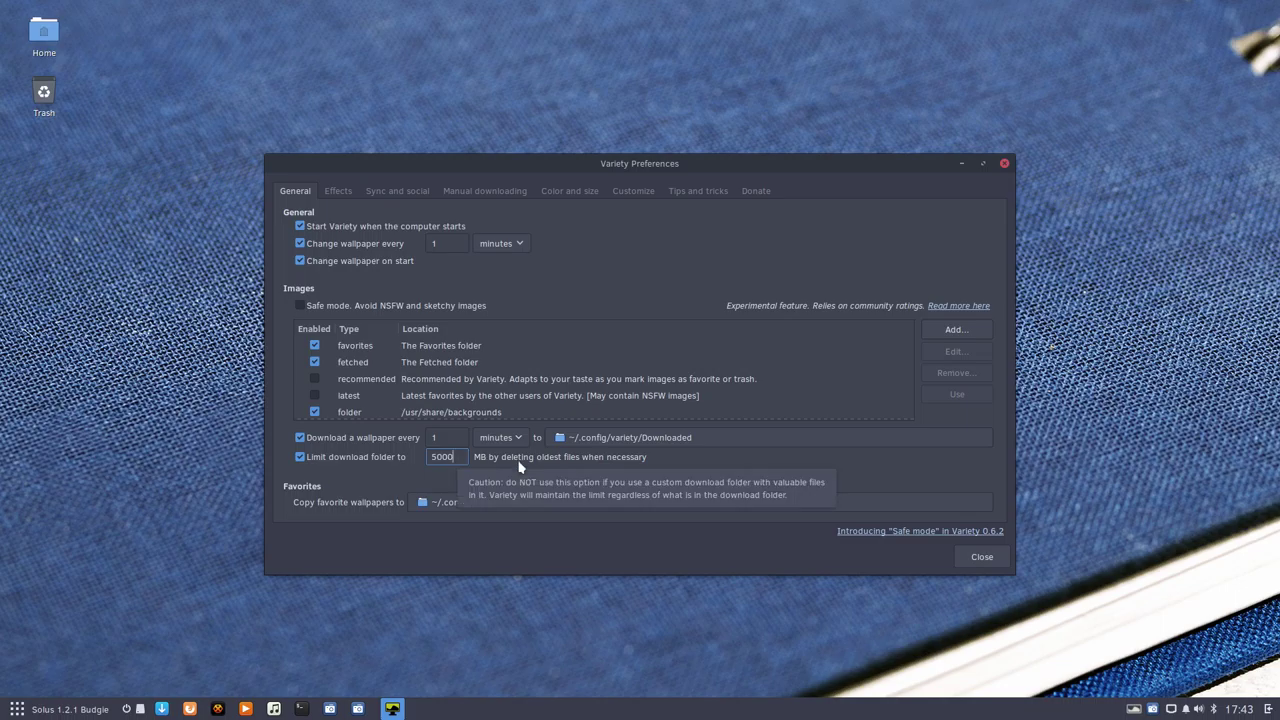
# Step: Maximize Preferences and disable the /usr/share/backgrounds folder source
pyautogui.doubleClick(580, 163)
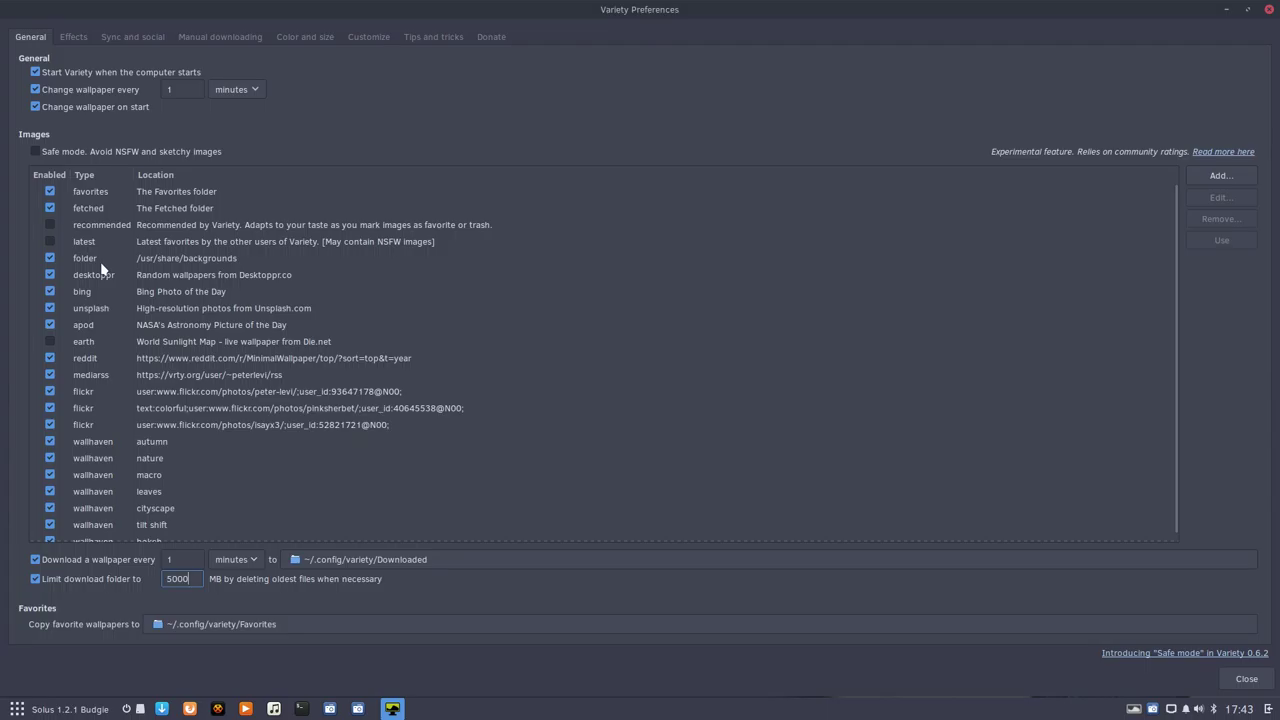
pyautogui.click(74, 261)
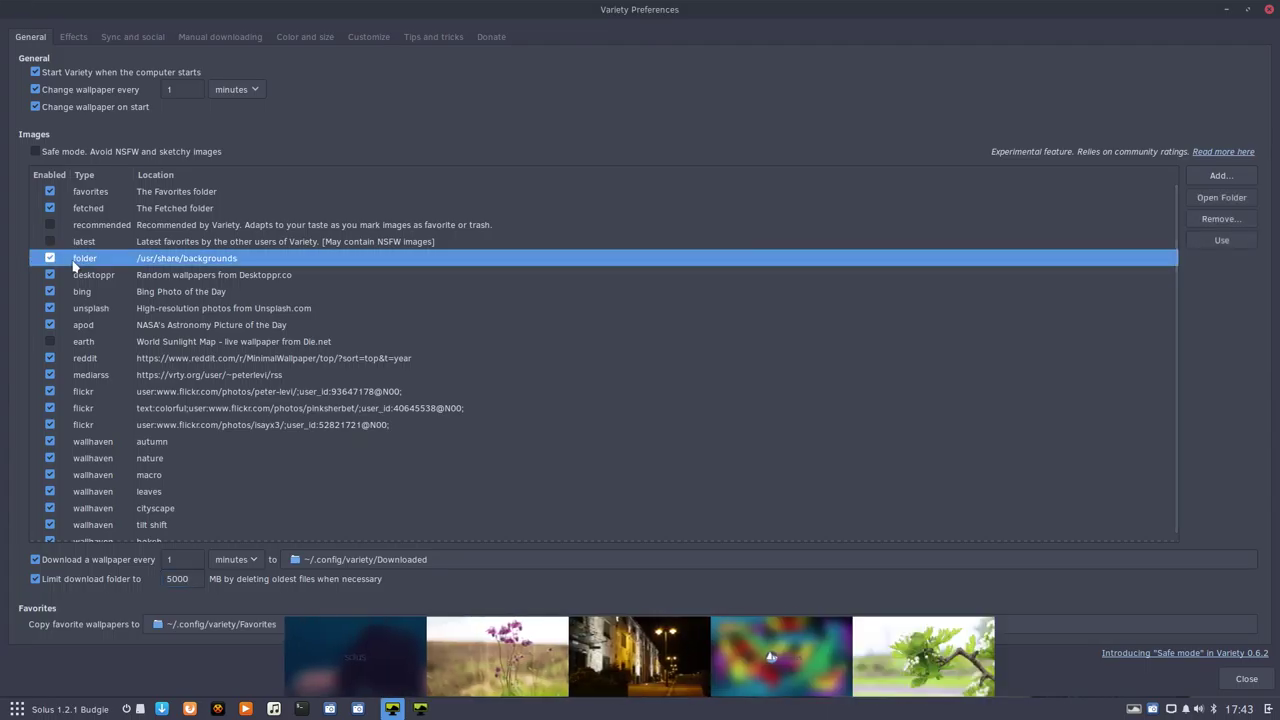
pyautogui.scroll(-10, 773, 648)
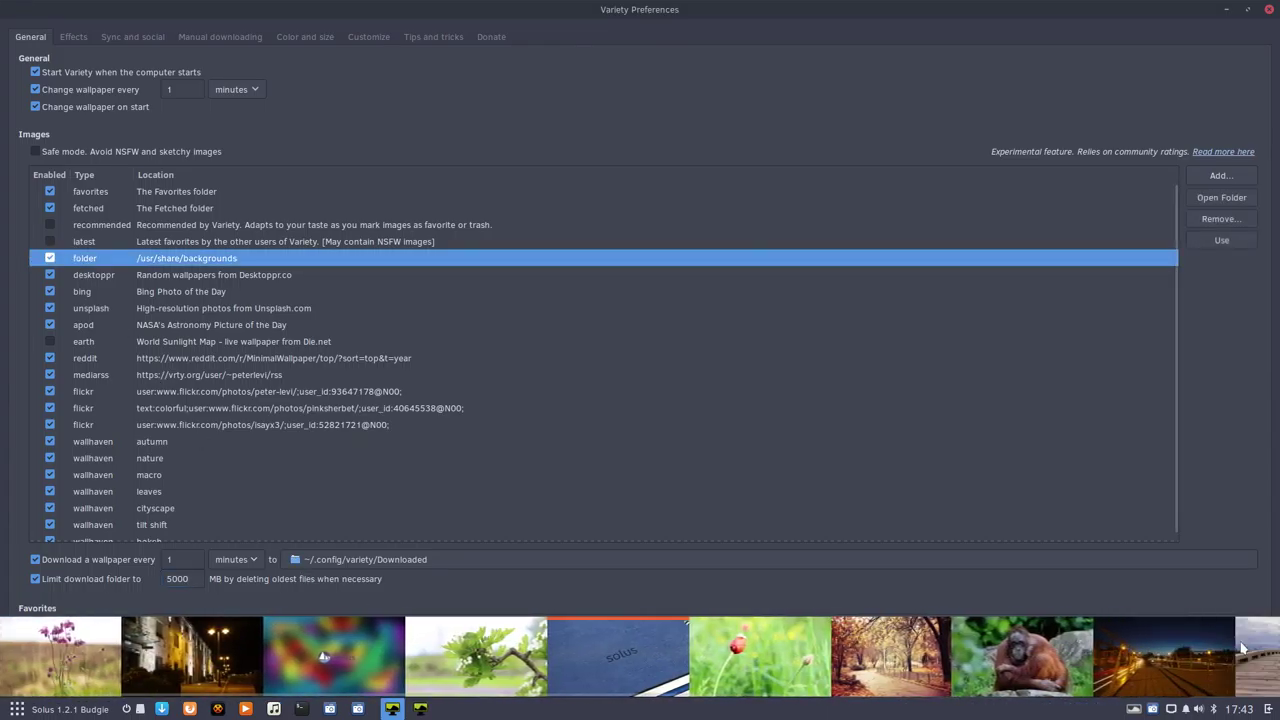
pyautogui.scroll(-8, 937, 648)
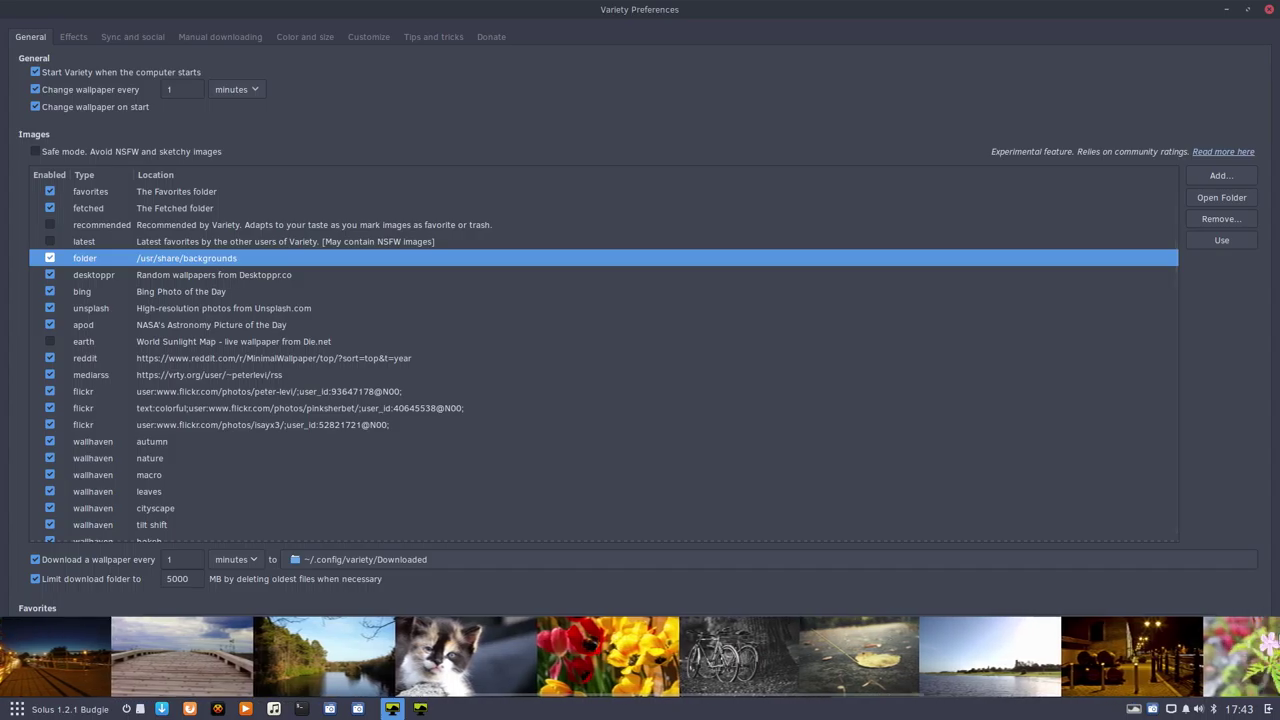
pyautogui.scroll(-2, 900, 648)
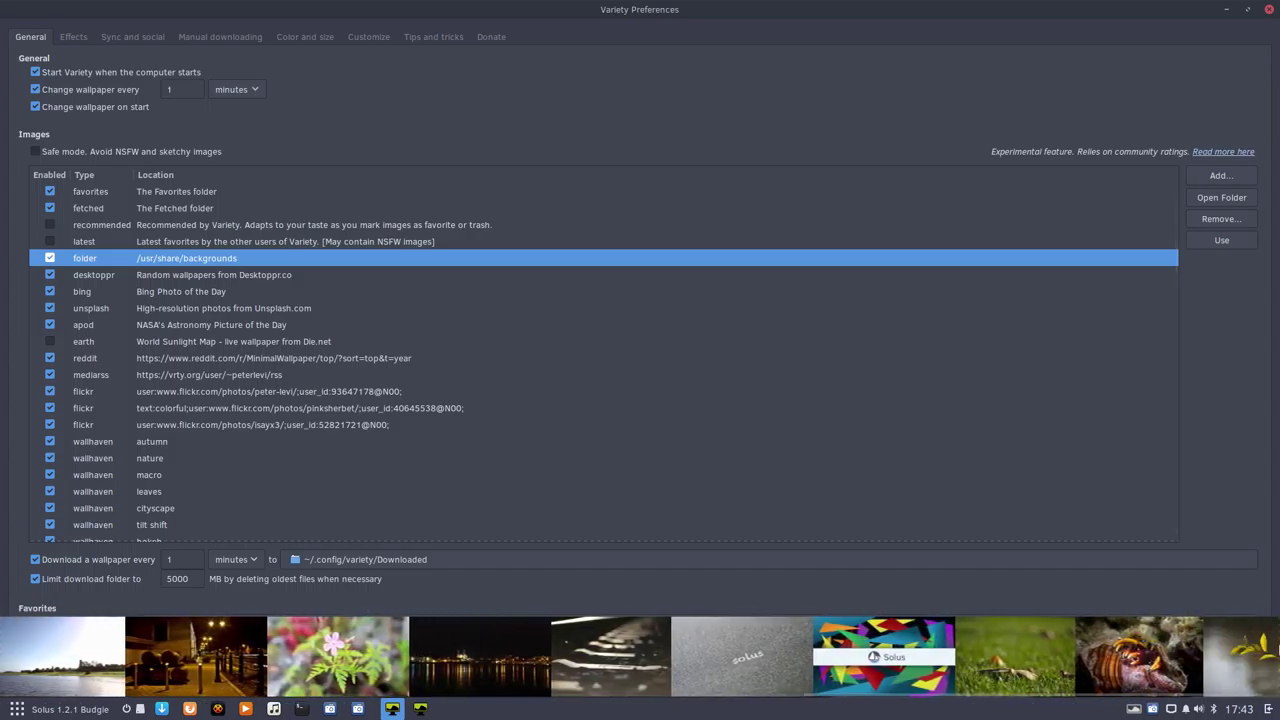
pyautogui.click(50, 258)
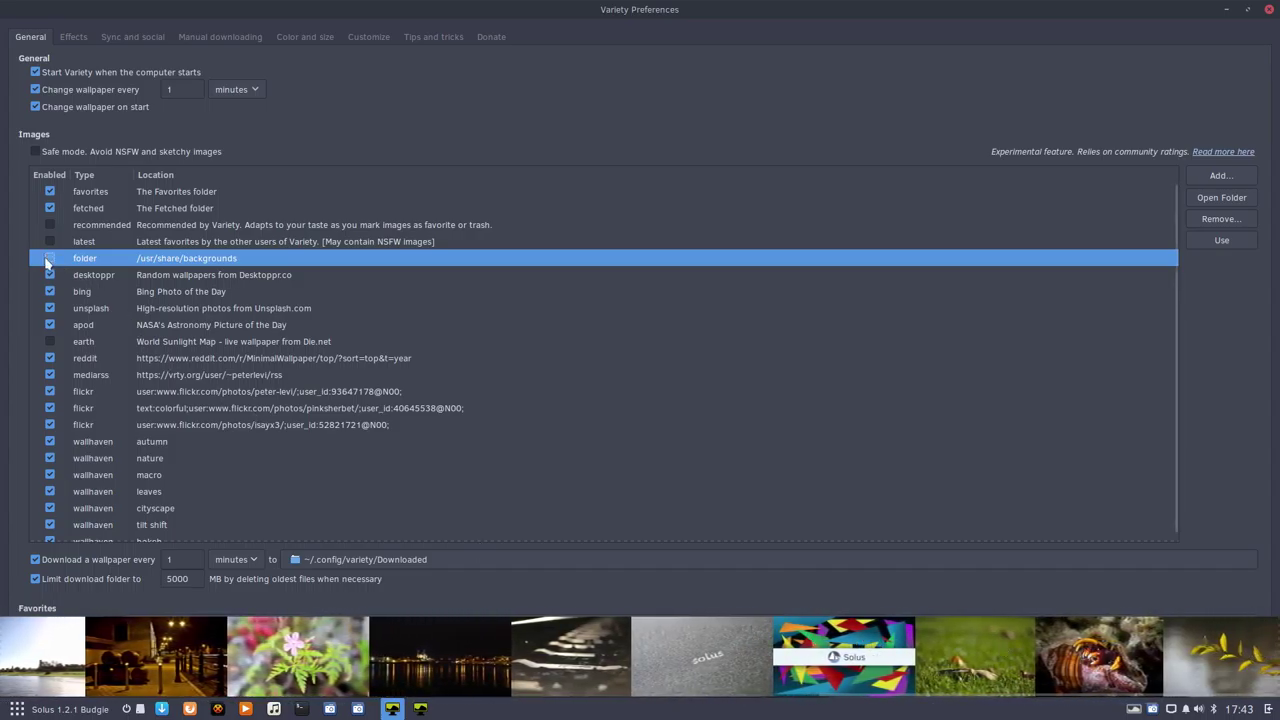
# Step: Disable the bing, unsplash, apod, reddit, mediarss, flickr and wallhaven online sources
pyautogui.click(47, 270)
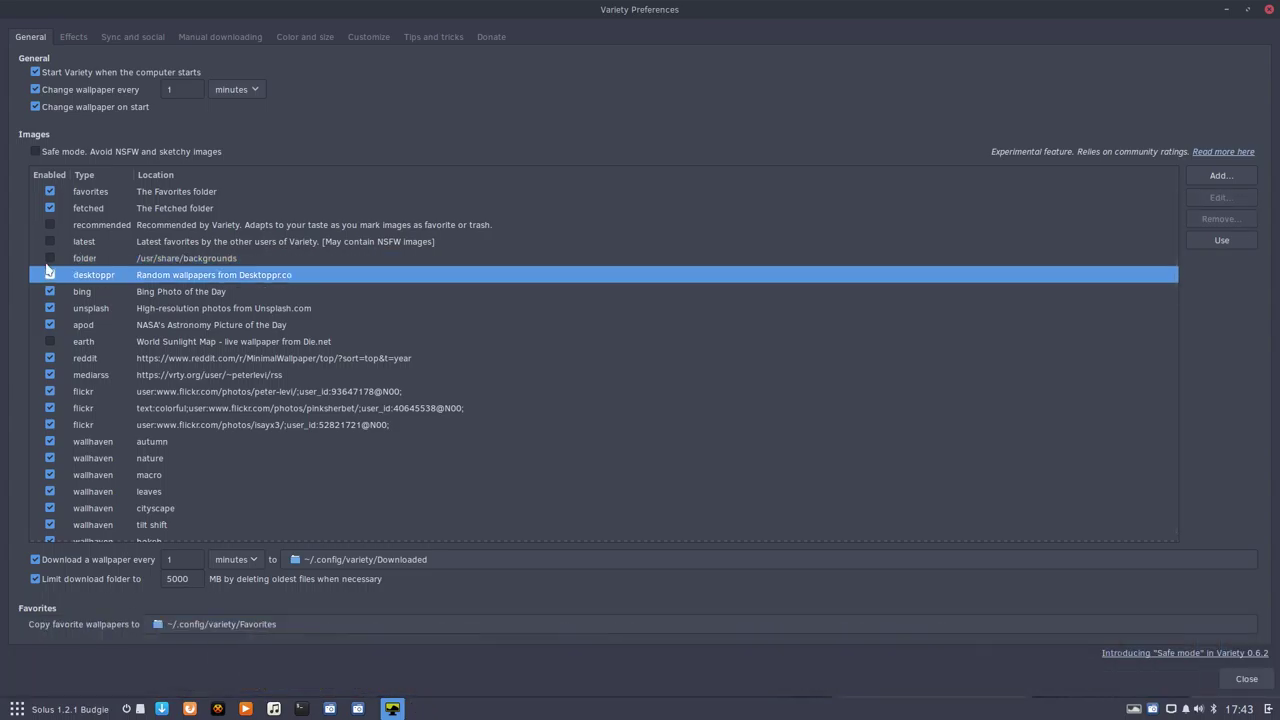
pyautogui.press('Down')
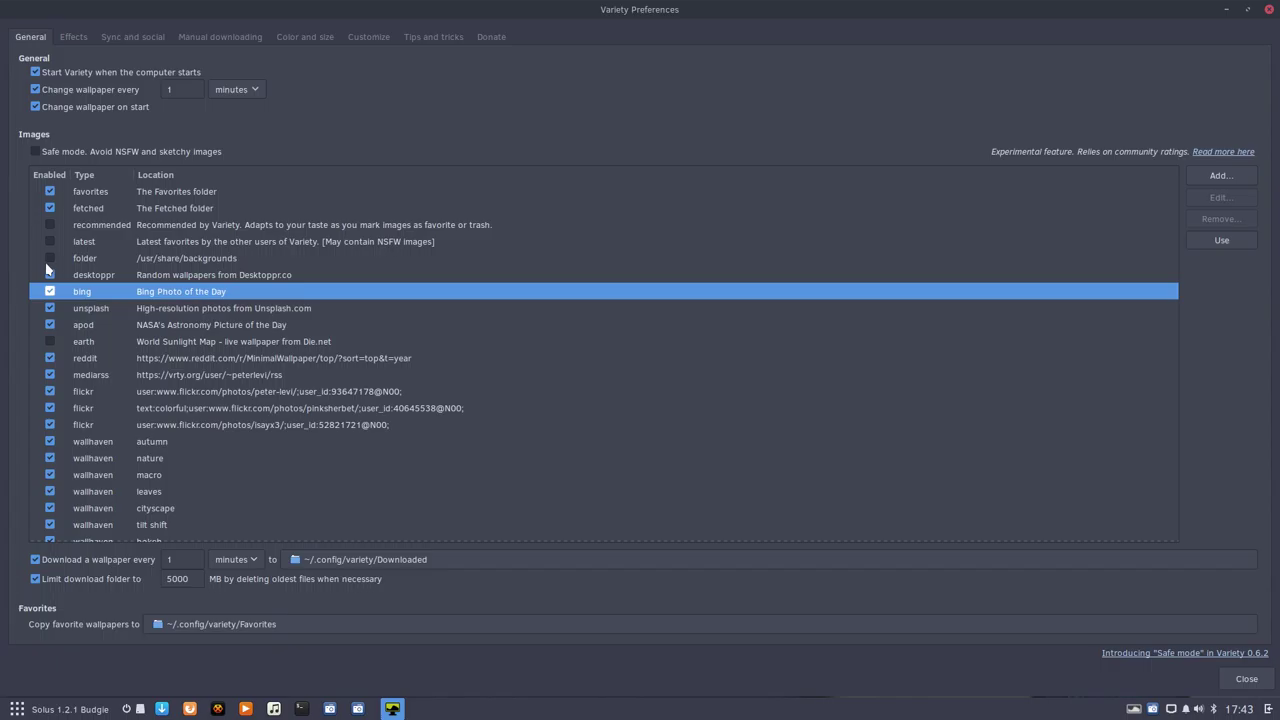
pyautogui.press('space')
pyautogui.press('Down')
pyautogui.press('space')
pyautogui.press('Down')
pyautogui.press('space')
pyautogui.press('Down')
pyautogui.press('Down')
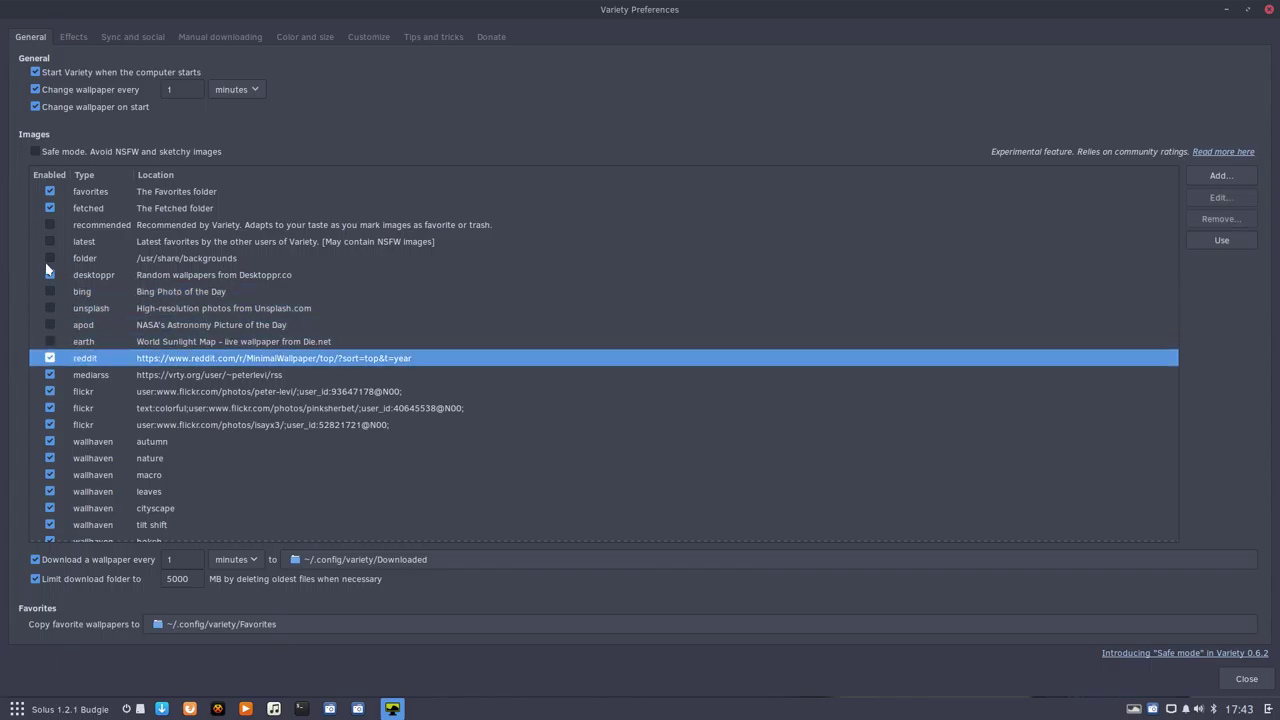
pyautogui.press('space')
pyautogui.press('Down')
pyautogui.press('space')
pyautogui.press('Down')
pyautogui.press('space')
pyautogui.press('Down')
pyautogui.press('space')
pyautogui.press('Down')
pyautogui.press('space')
pyautogui.press('Down')
pyautogui.press('space')
pyautogui.press('Down')
pyautogui.press('space')
pyautogui.press('Down')
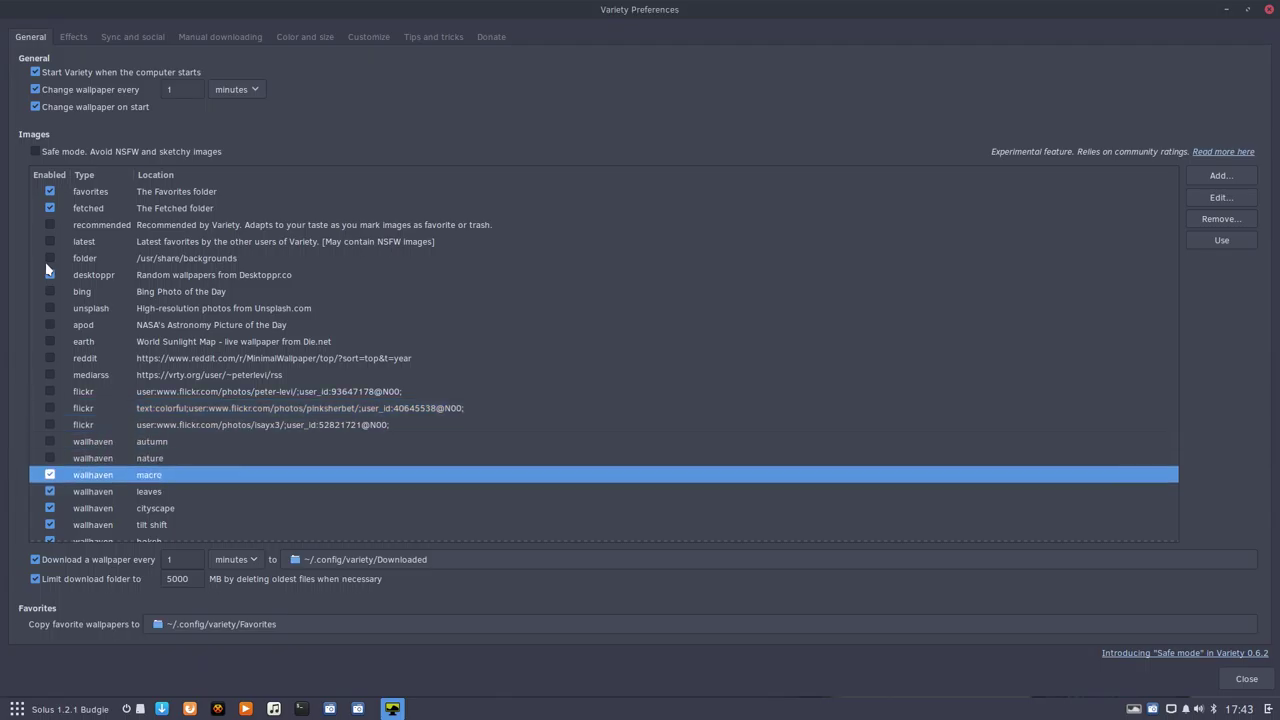
pyautogui.press('space')
pyautogui.press('Down')
pyautogui.press('space')
pyautogui.press('Down')
pyautogui.press('space')
pyautogui.press('Down')
pyautogui.press('space')
pyautogui.press('Down')
pyautogui.press('space')
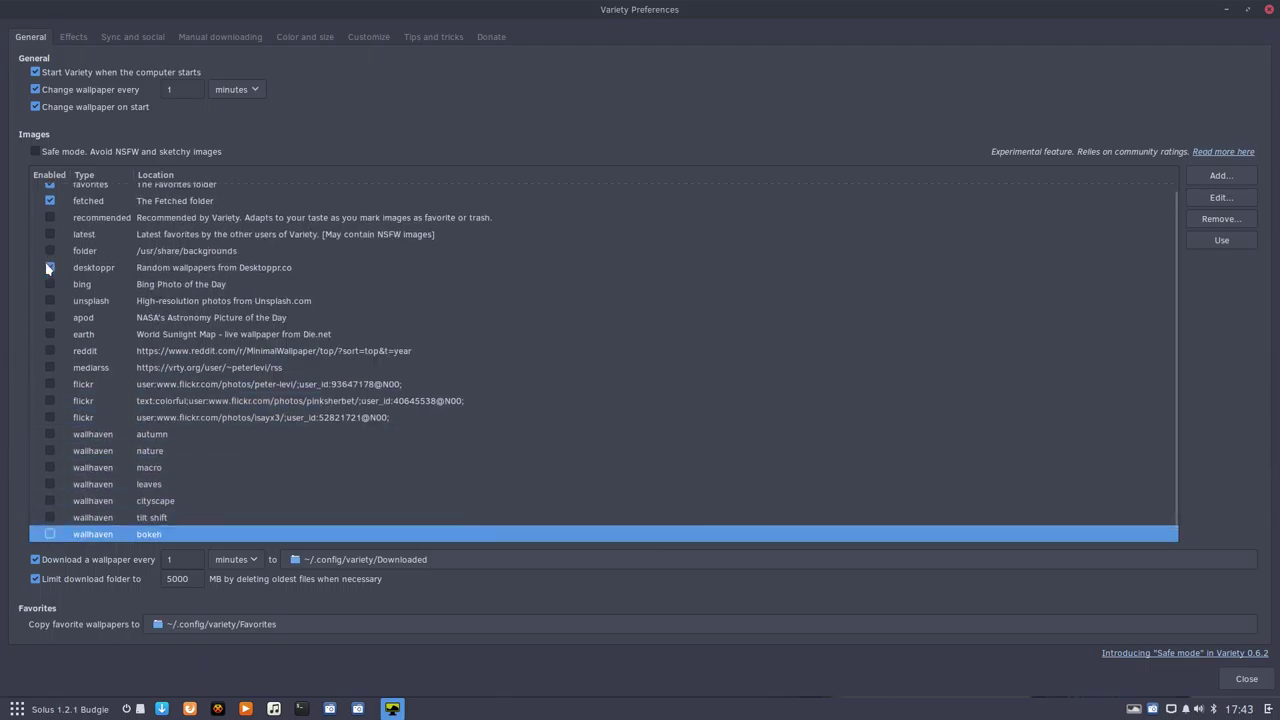
pyautogui.press('Up')
pyautogui.press('Up')
pyautogui.press('Up')
pyautogui.press('Up')
pyautogui.press('Up')
pyautogui.press('Up')
pyautogui.press('Up')
pyautogui.press('Up')
pyautogui.press('Up')
pyautogui.press('Up')
pyautogui.press('Up')
pyautogui.press('Up')
pyautogui.press('Up')
pyautogui.press('Up')
pyautogui.press('Up')
pyautogui.press('Up')
pyautogui.press('Up')
pyautogui.press('Up')
pyautogui.press('Up')
pyautogui.press('Up')
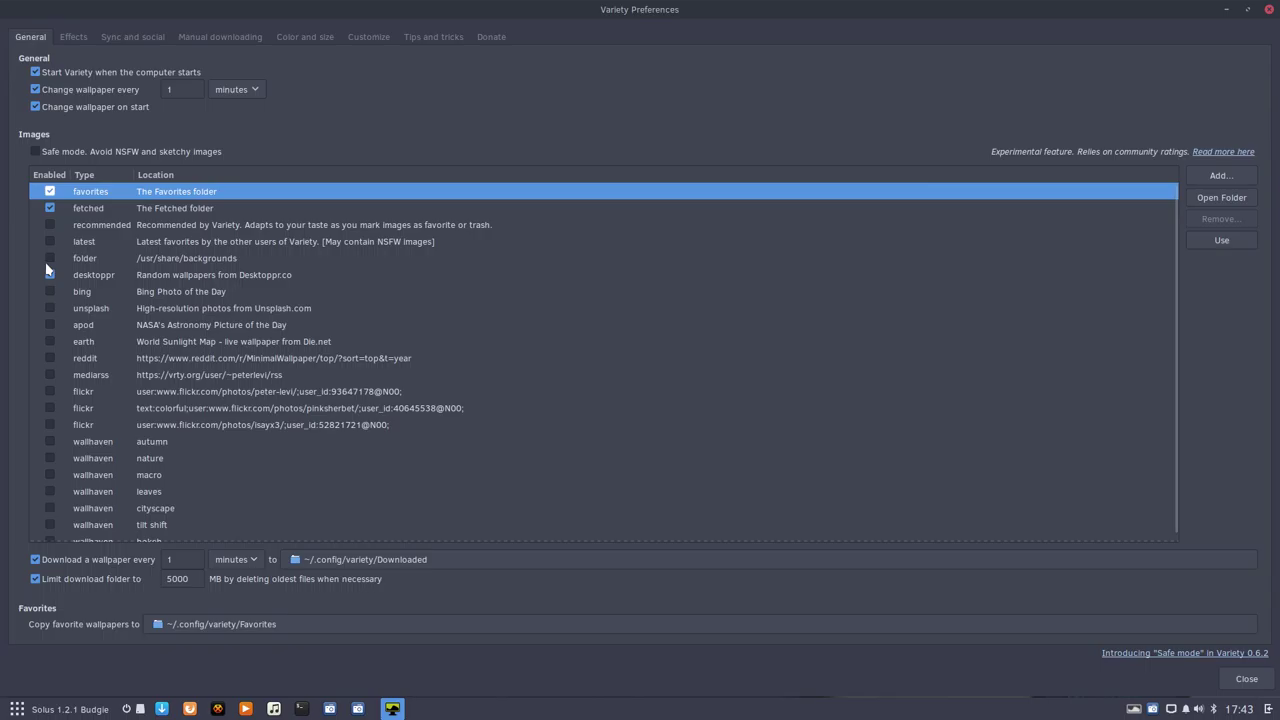
# Step: Turn off the Grayscale wallpaper filter on the Effects tab
pyautogui.click(79, 42)
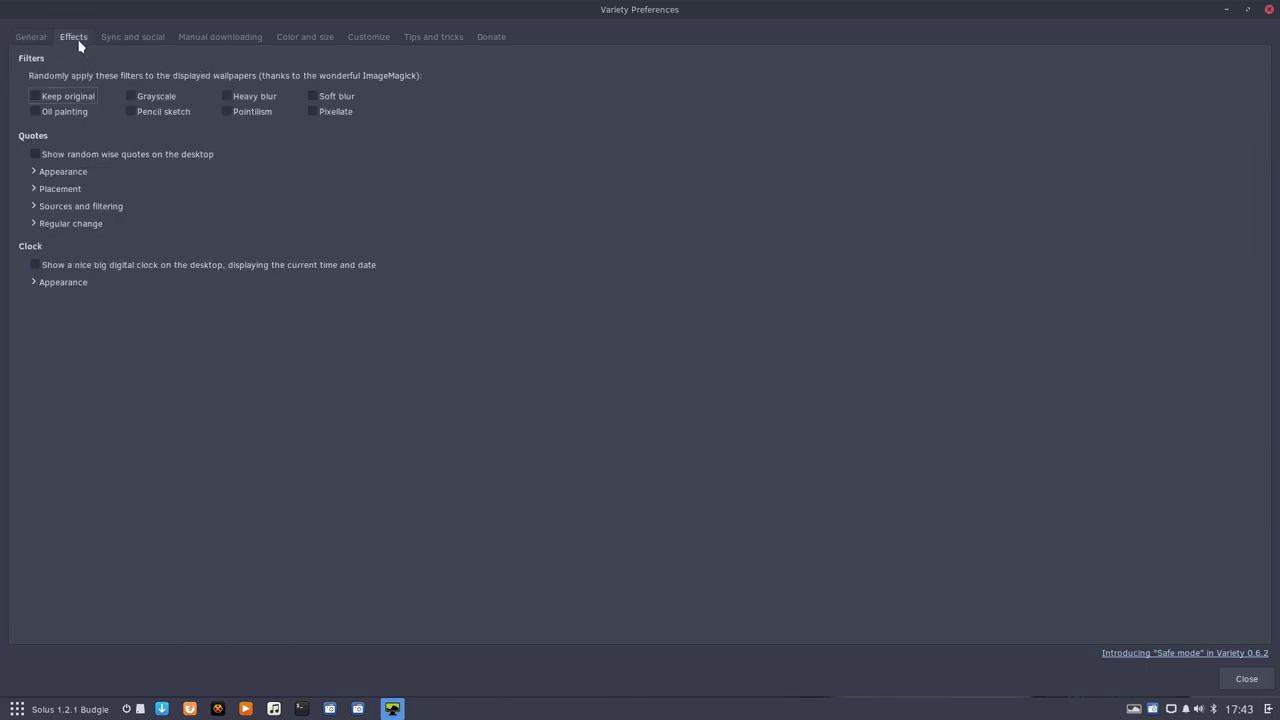
pyautogui.click(150, 98)
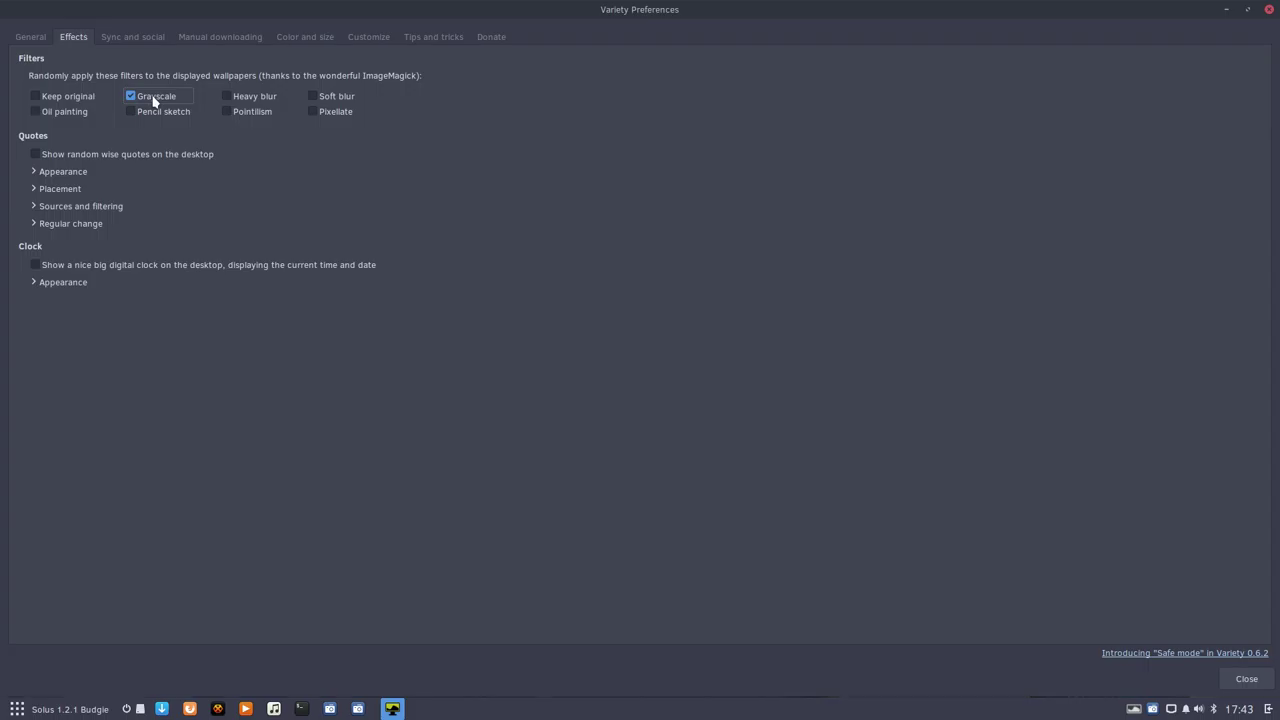
pyautogui.click(154, 100)
# Step: Restrict wallpapers to images at least 80% of the screen resolution, then show the Customize page
pyautogui.click(146, 40)
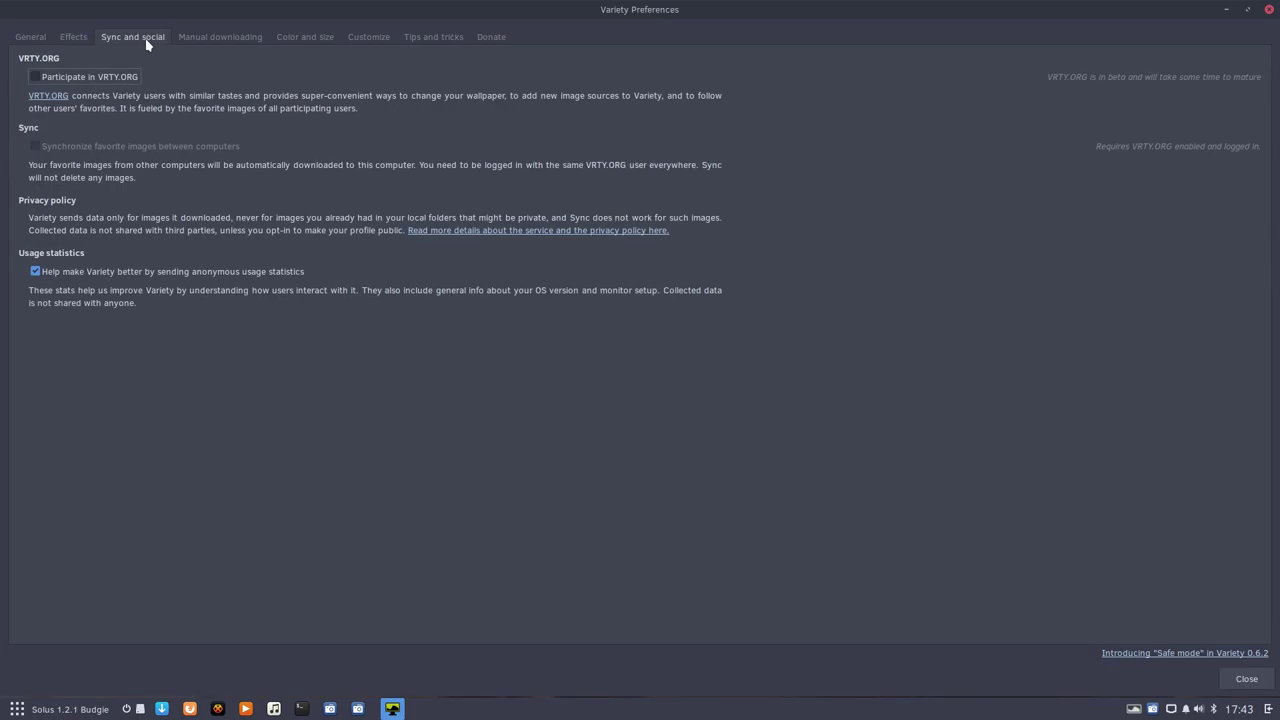
pyautogui.click(212, 40)
pyautogui.click(292, 42)
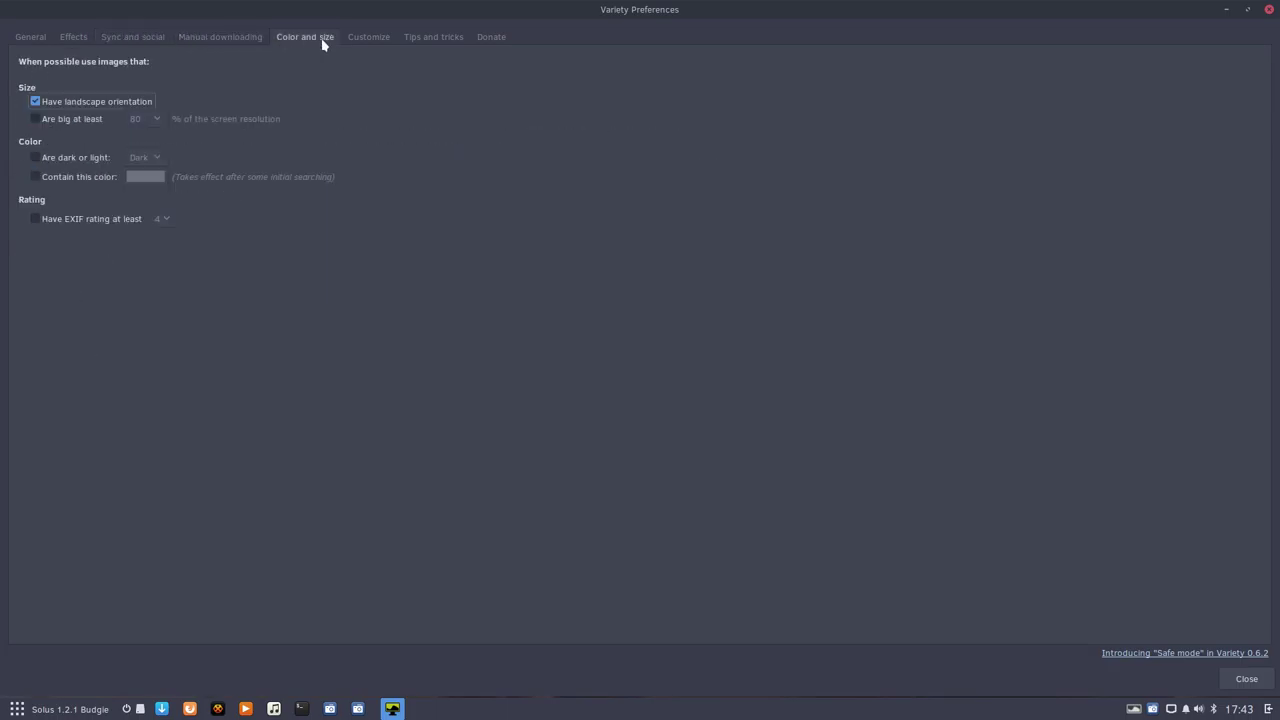
pyautogui.click(62, 120)
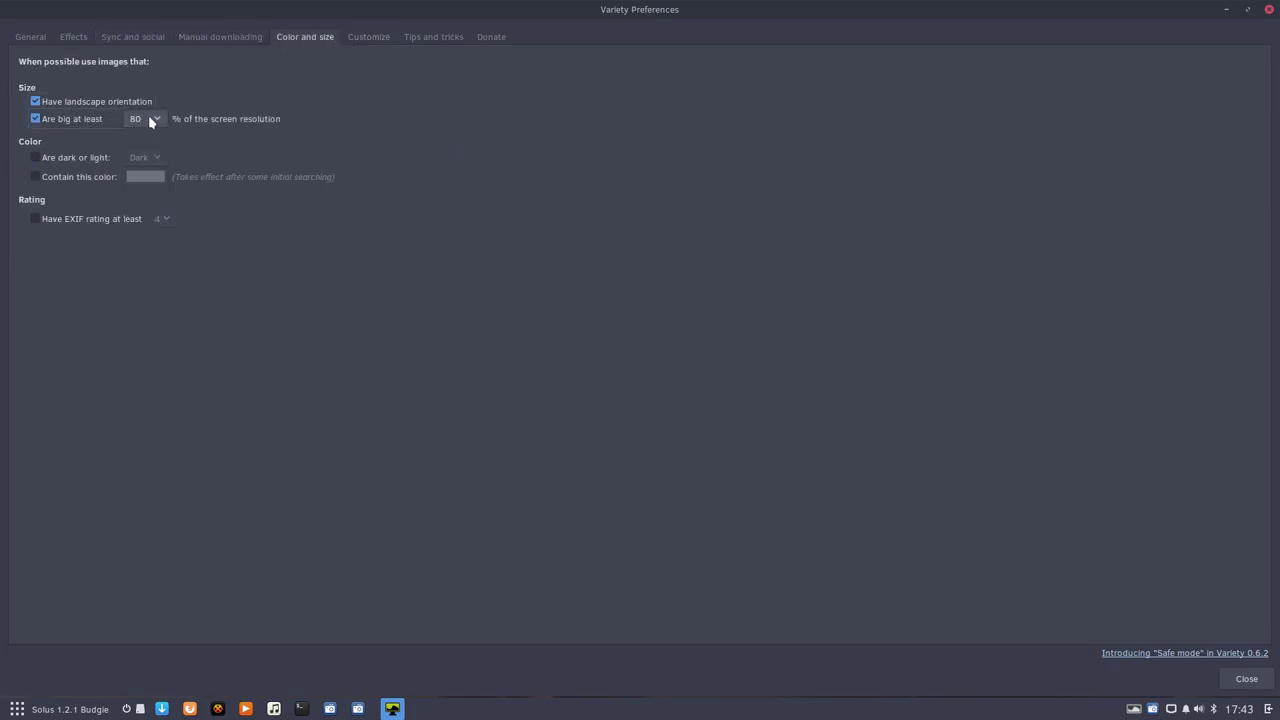
pyautogui.click(374, 40)
# Step: Set the Variety indicator icon style to Light
pyautogui.click(296, 71)
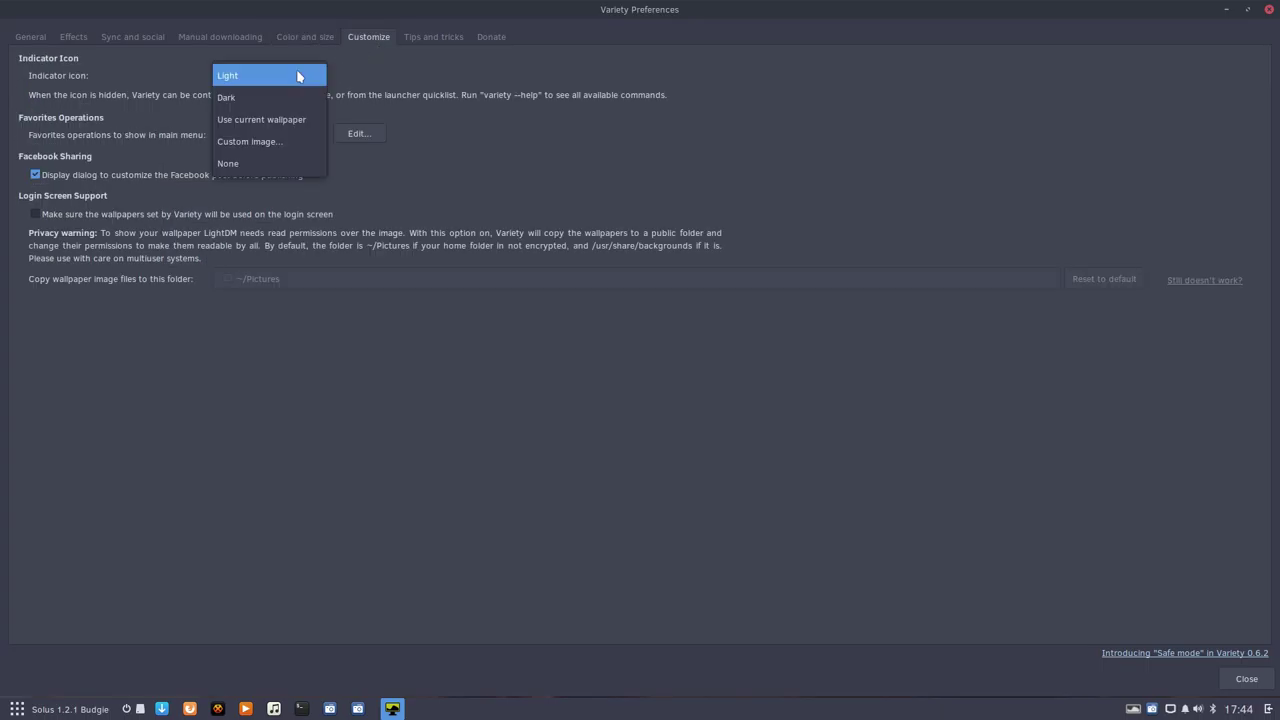
pyautogui.click(289, 93)
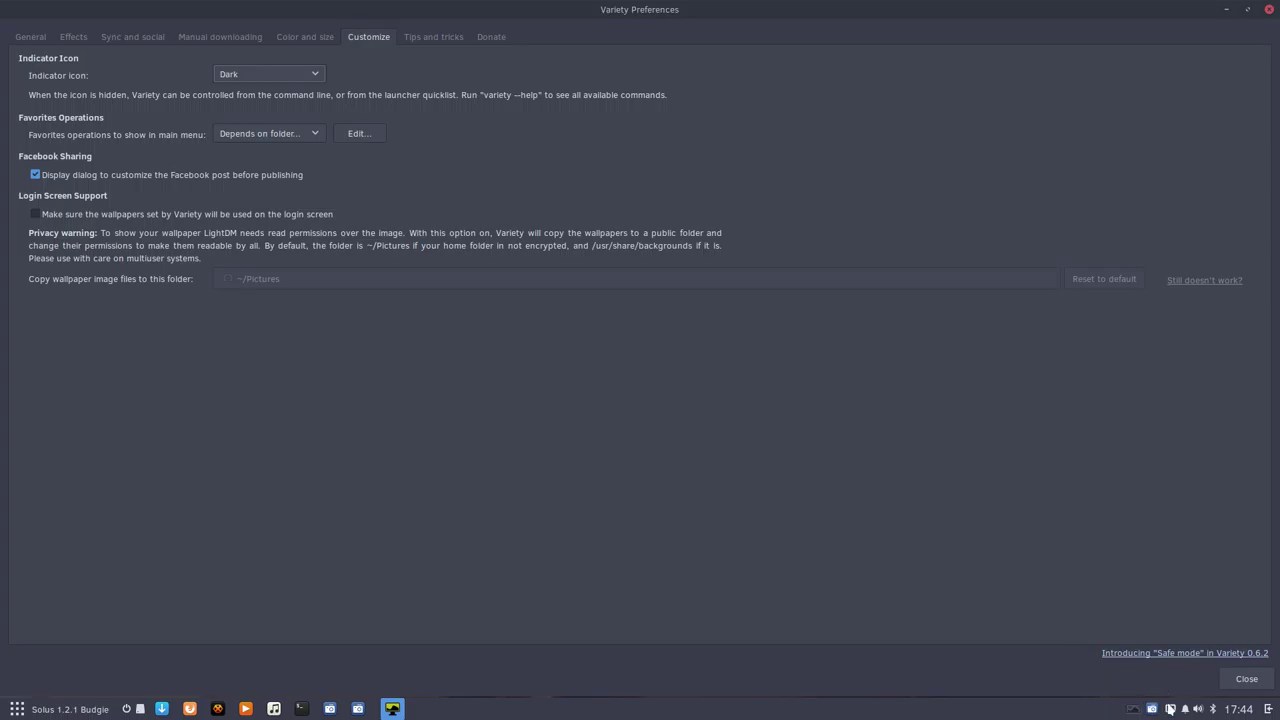
pyautogui.click(254, 77)
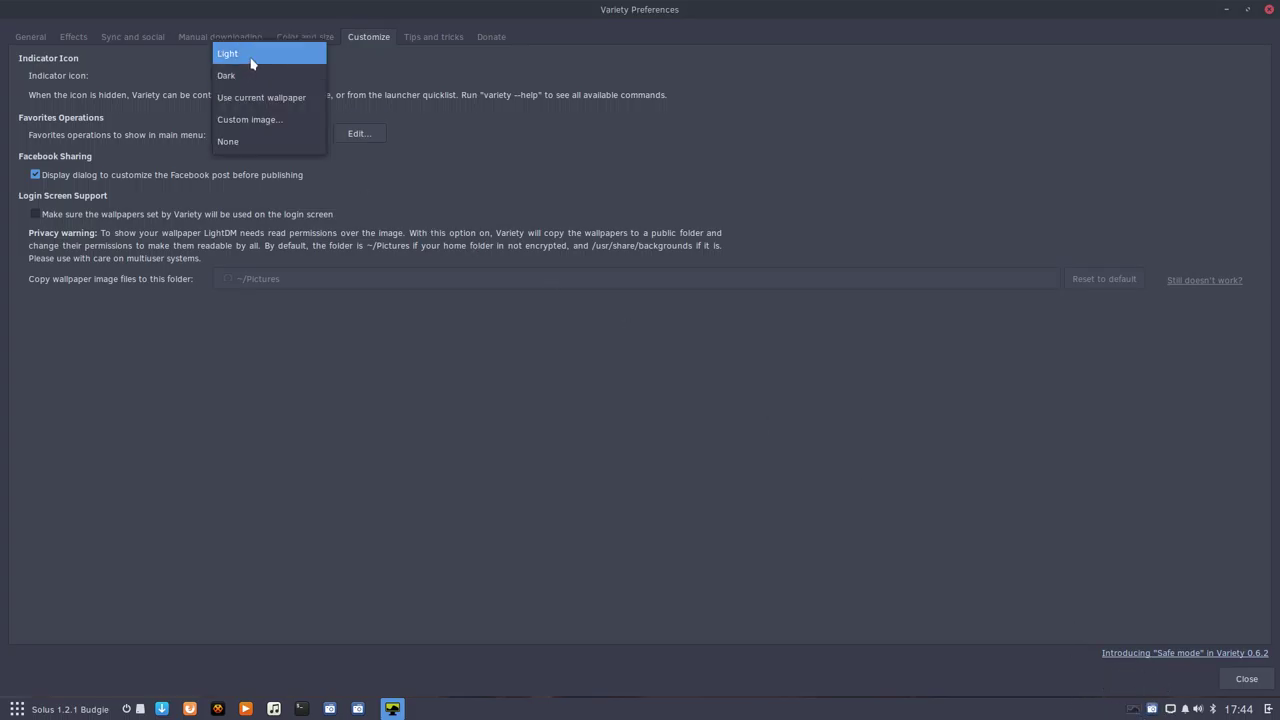
pyautogui.click(251, 55)
pyautogui.click(318, 82)
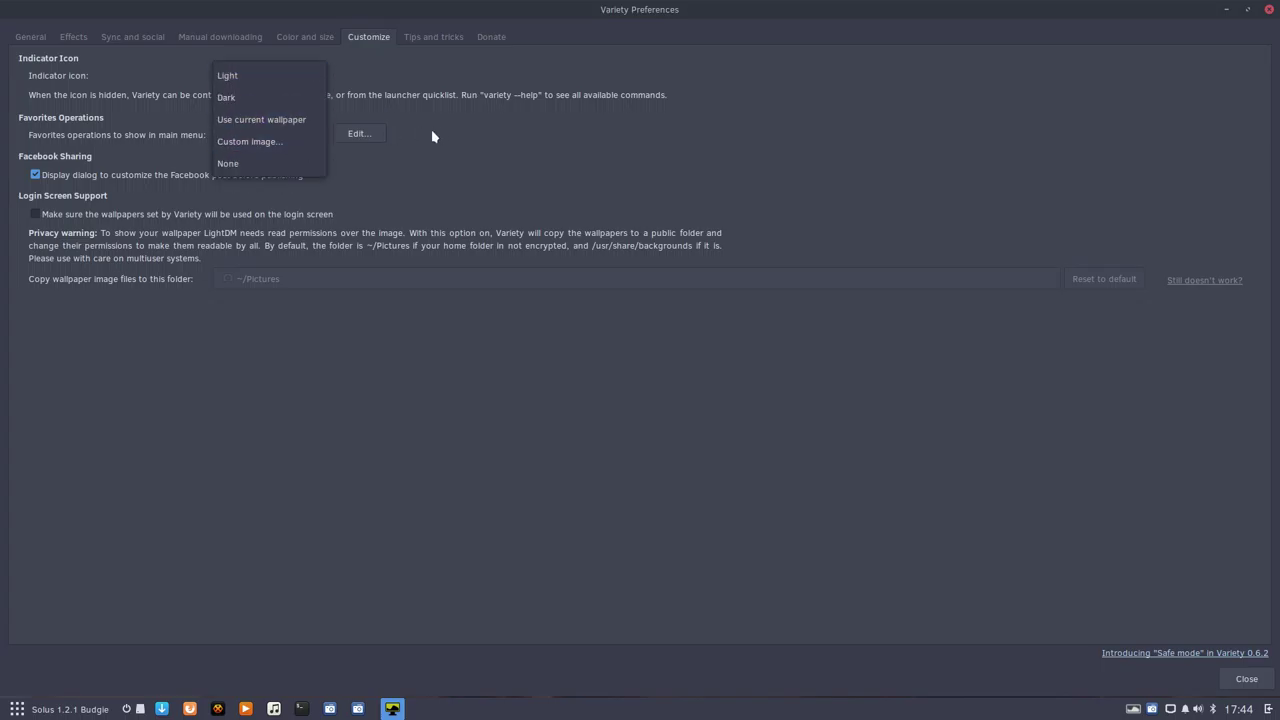
pyautogui.click(584, 190)
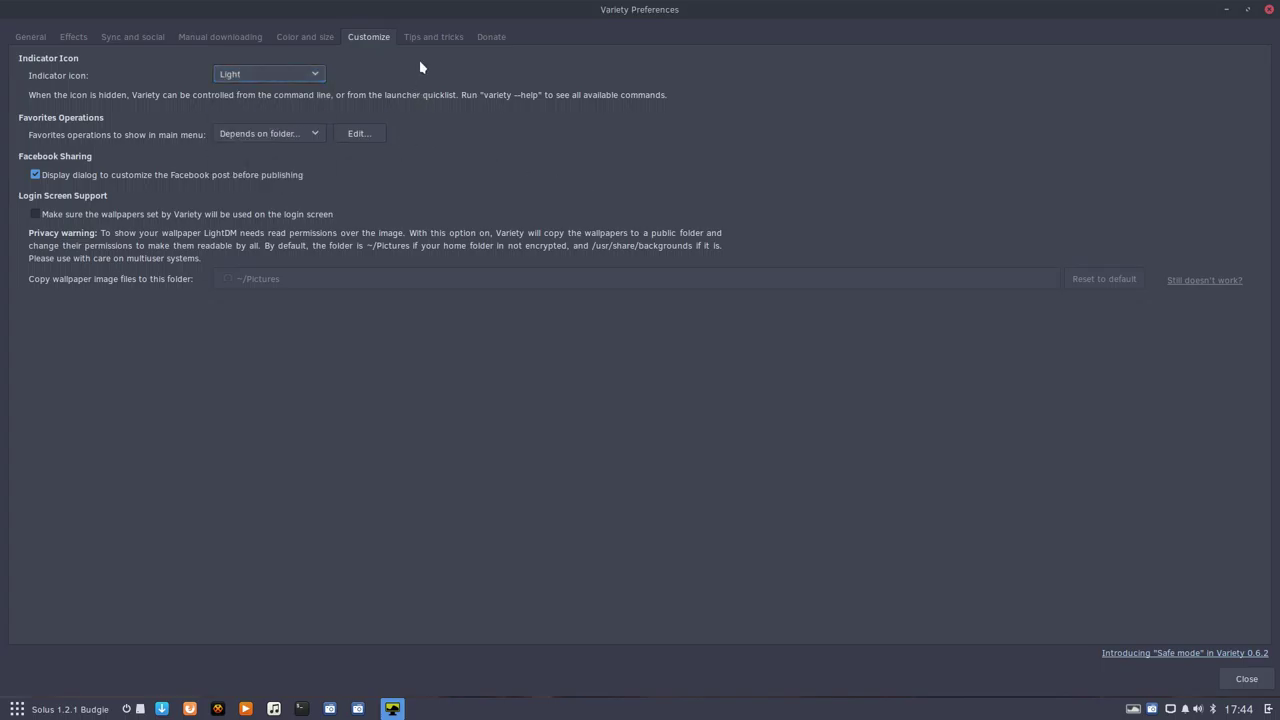
# Step: Look over the Tips and tricks and Donate pages, then close Variety Preferences
pyautogui.click(437, 40)
pyautogui.click(489, 42)
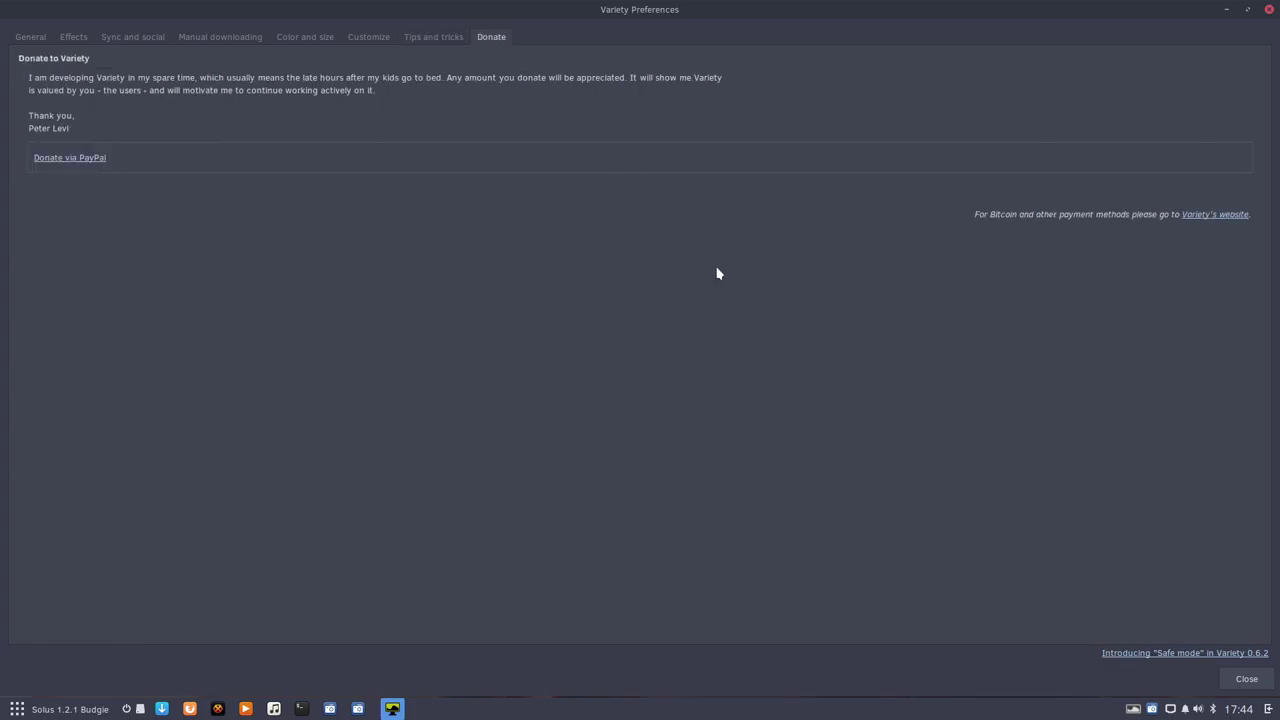
pyautogui.click(1243, 678)
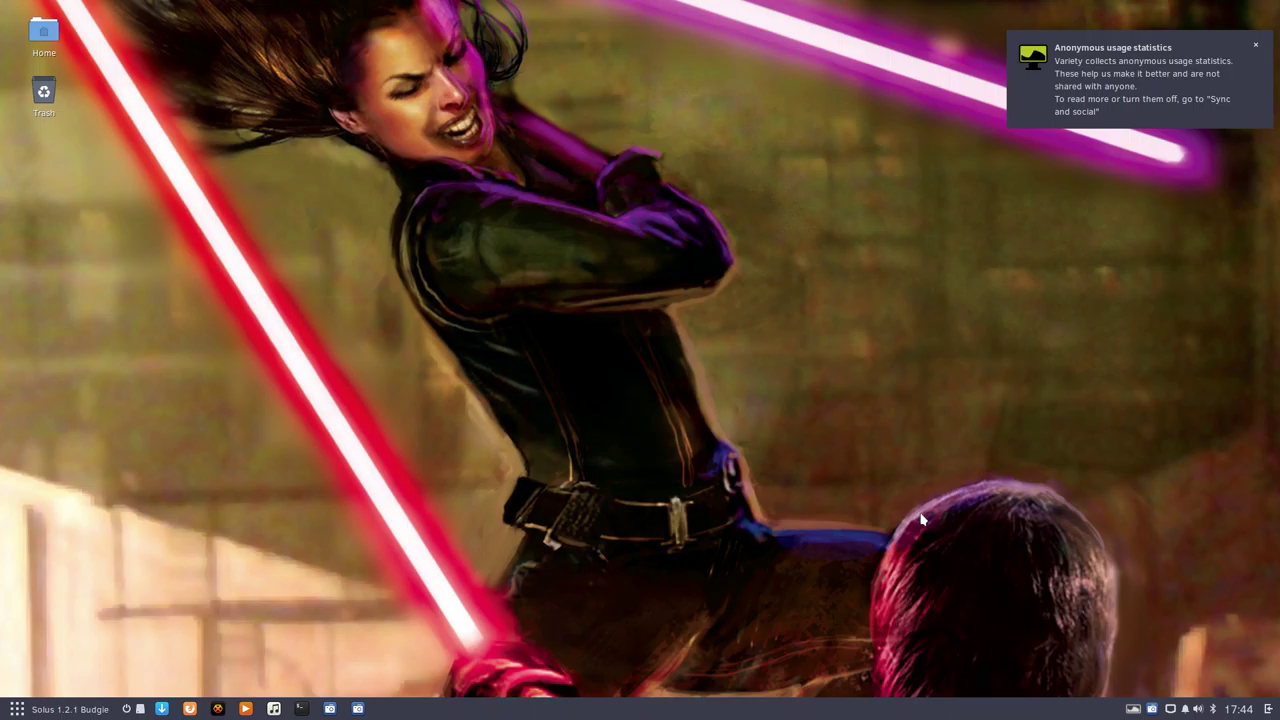
# Step: Dismiss the usage-statistics notice and cycle wallpapers through the city skyline to the plaid-shirt photo
pyautogui.click(1256, 46)
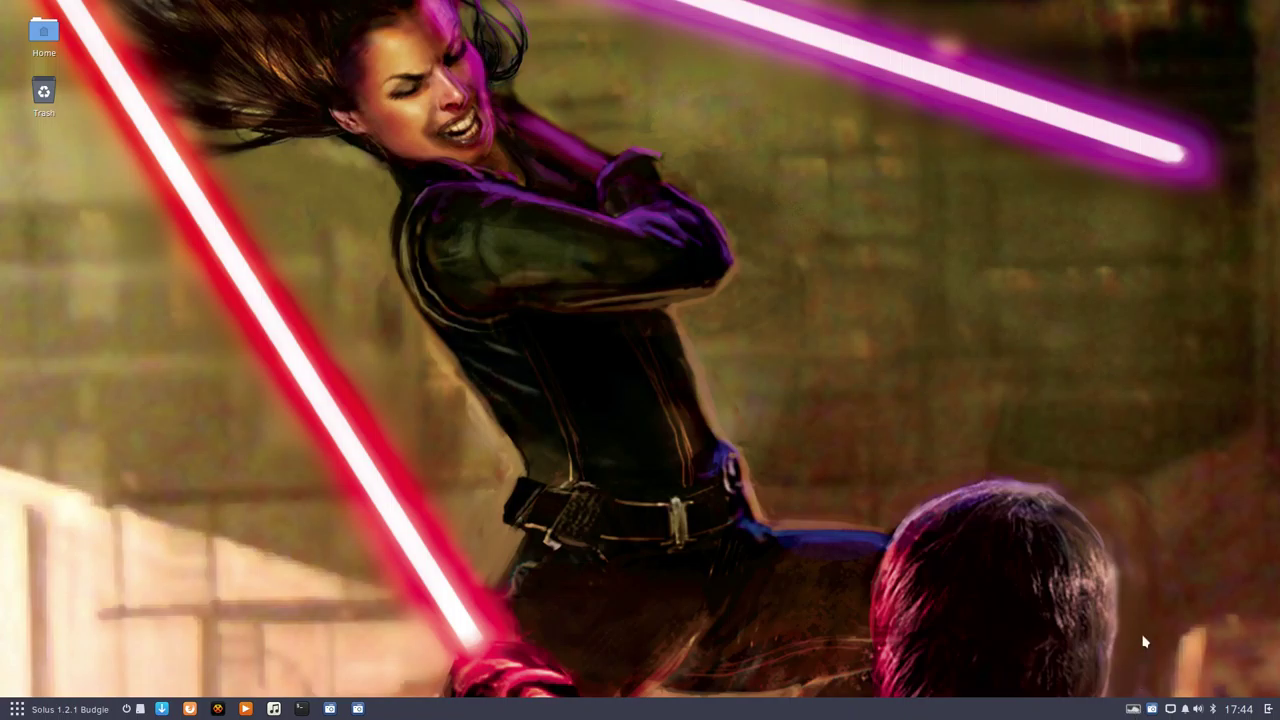
pyautogui.click(1135, 711)
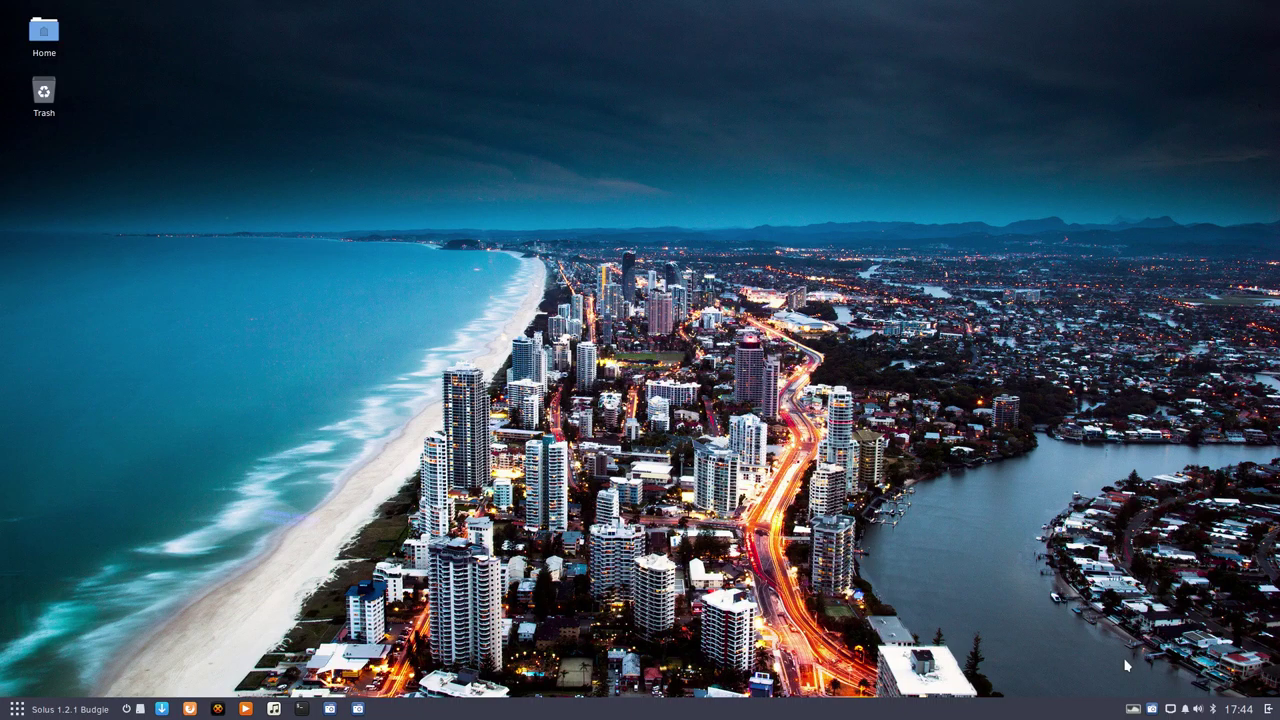
pyautogui.click(1133, 711)
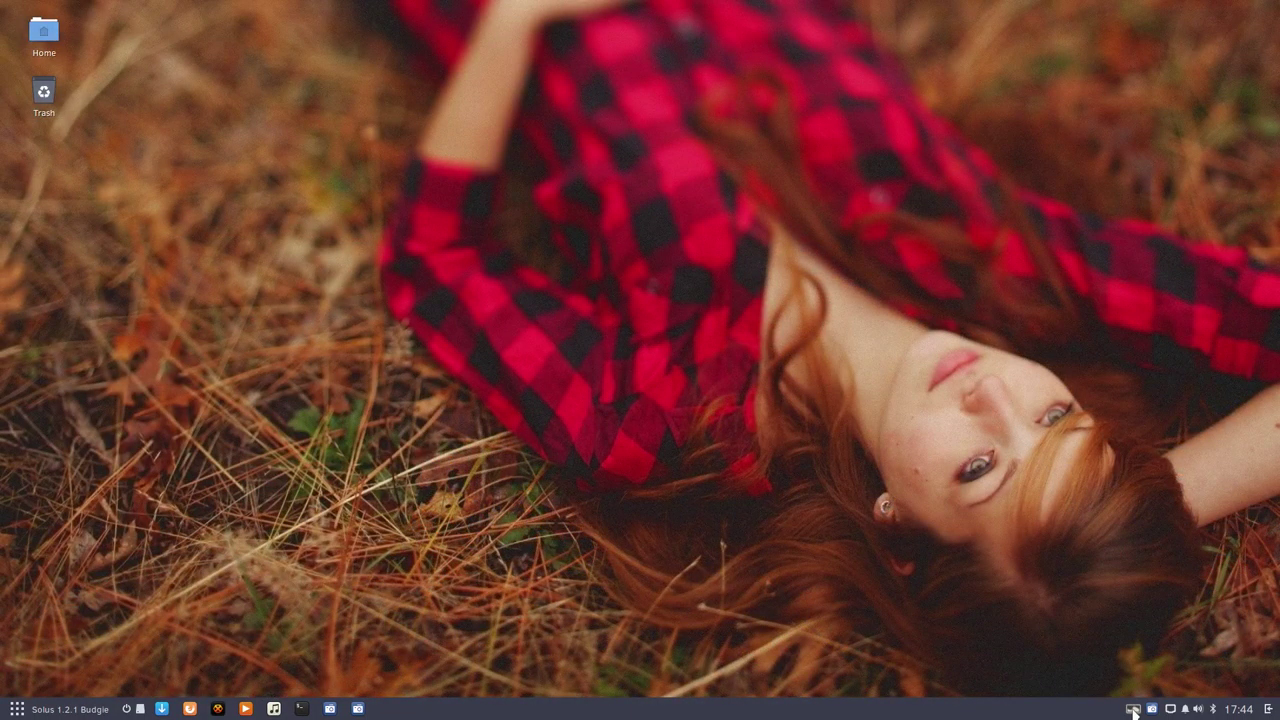
pyautogui.click(1133, 711)
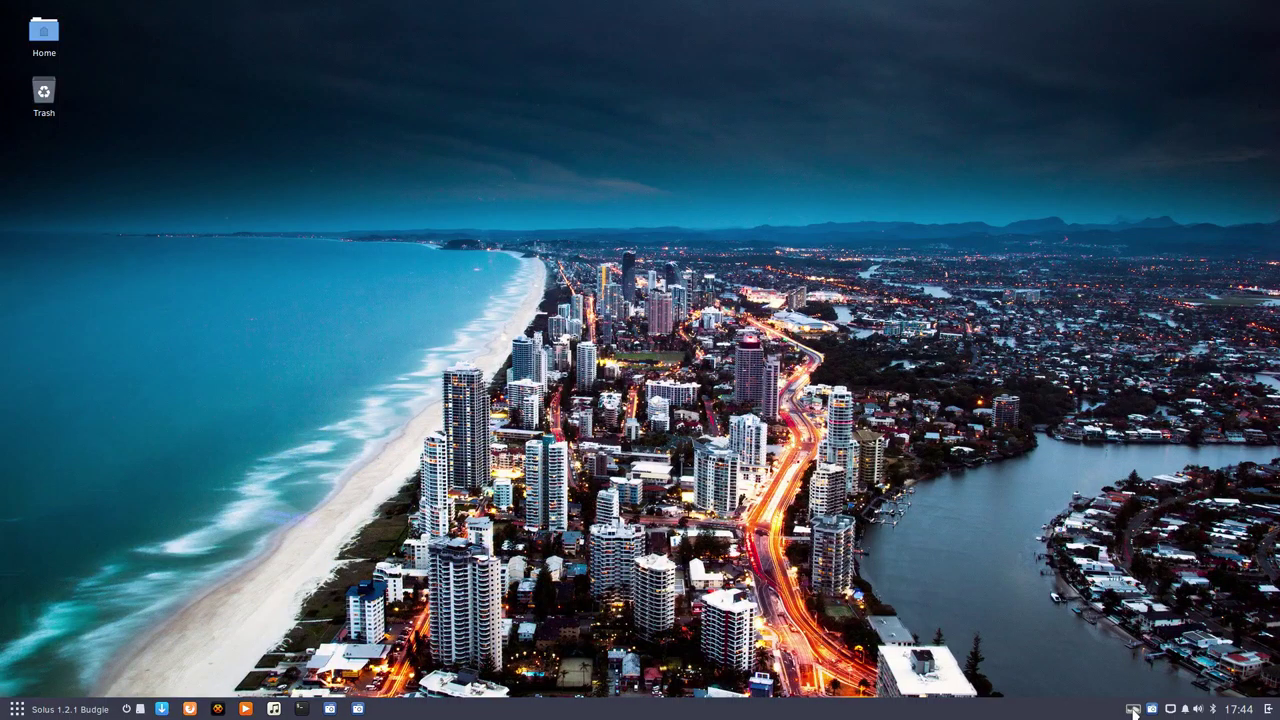
pyautogui.click(1133, 711)
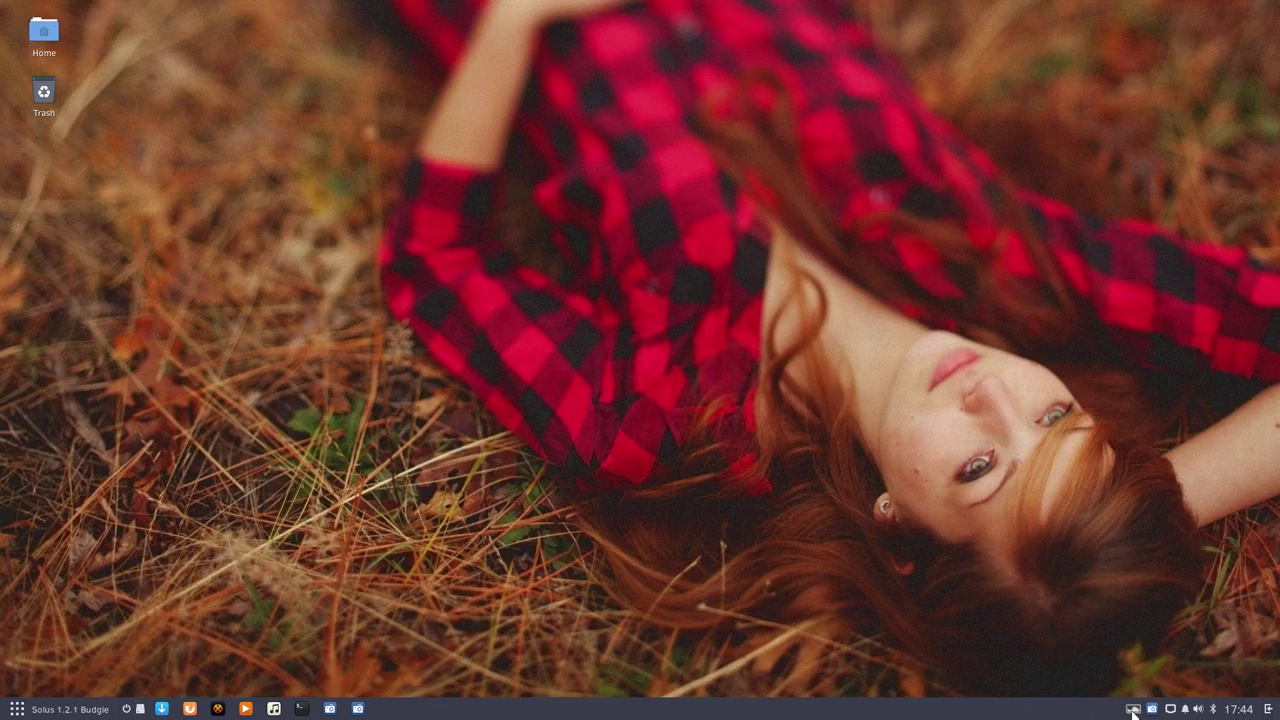
# Step: Cycle through lightsaber art, city coastline and sunlit clouds, ending on the plaid-shirt photo
pyautogui.click(1133, 711)
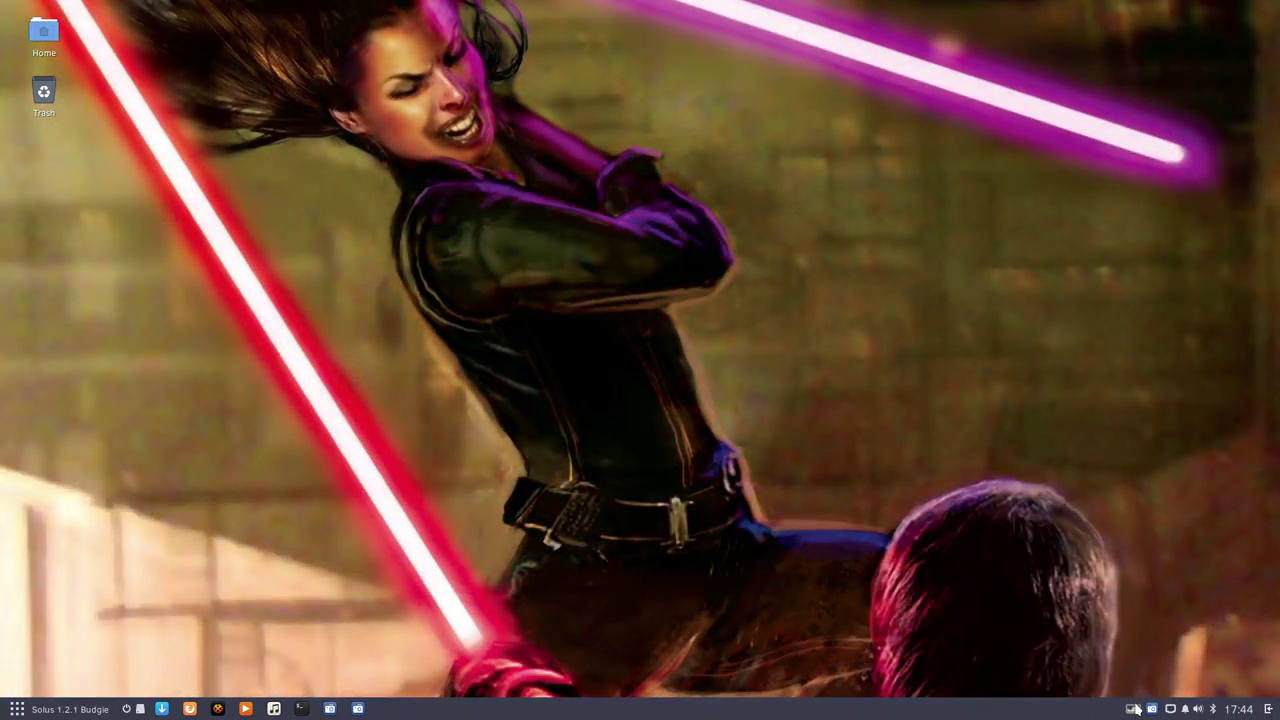
pyautogui.click(1136, 709)
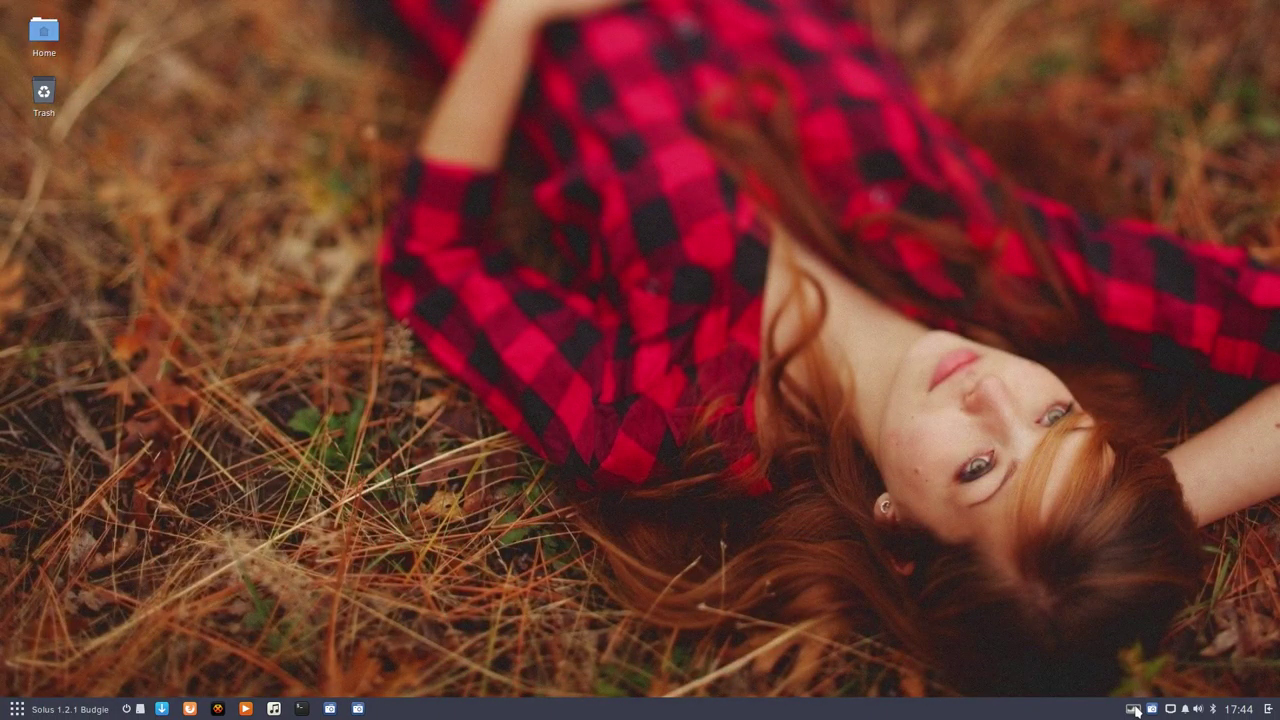
pyautogui.click(1136, 709)
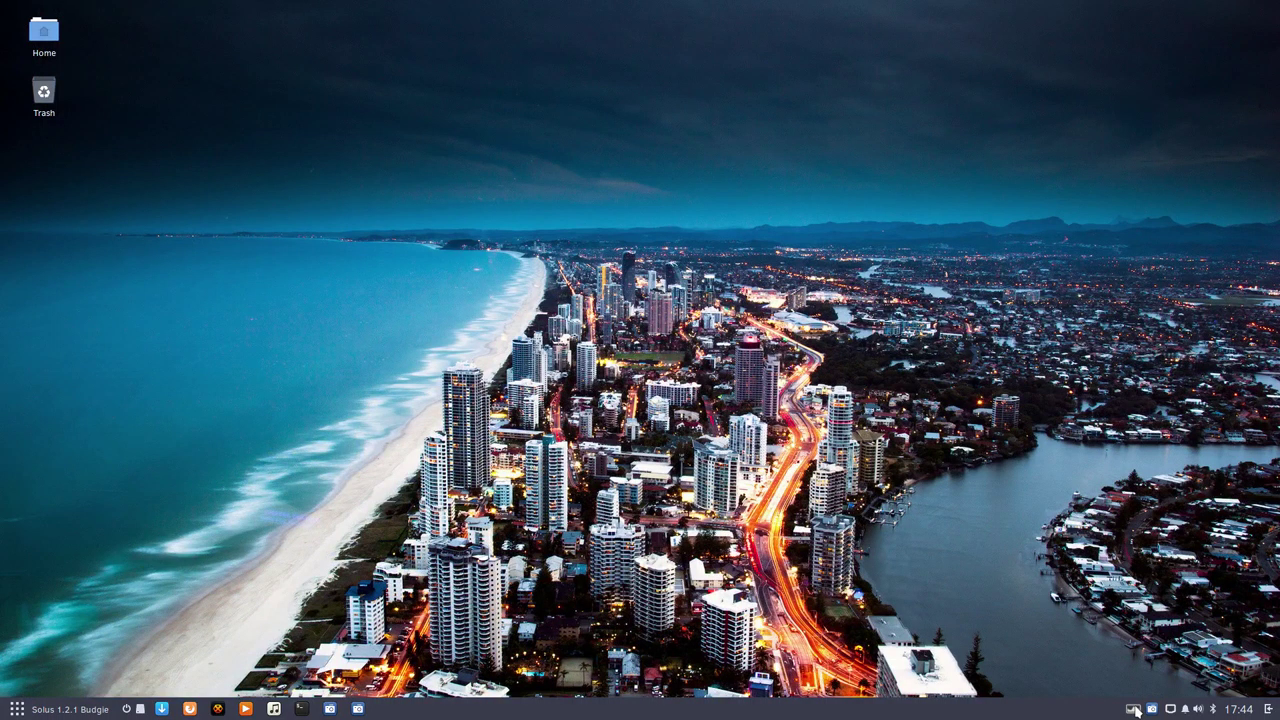
pyautogui.click(1136, 710)
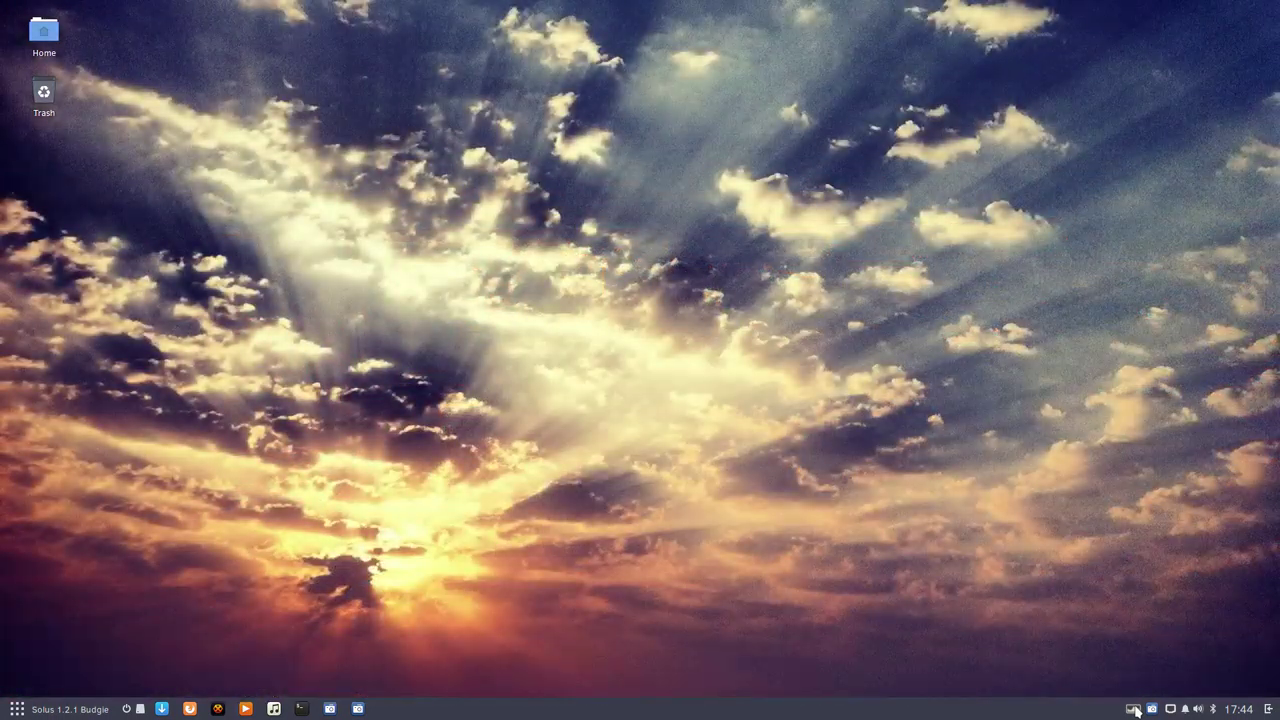
pyautogui.click(1136, 710)
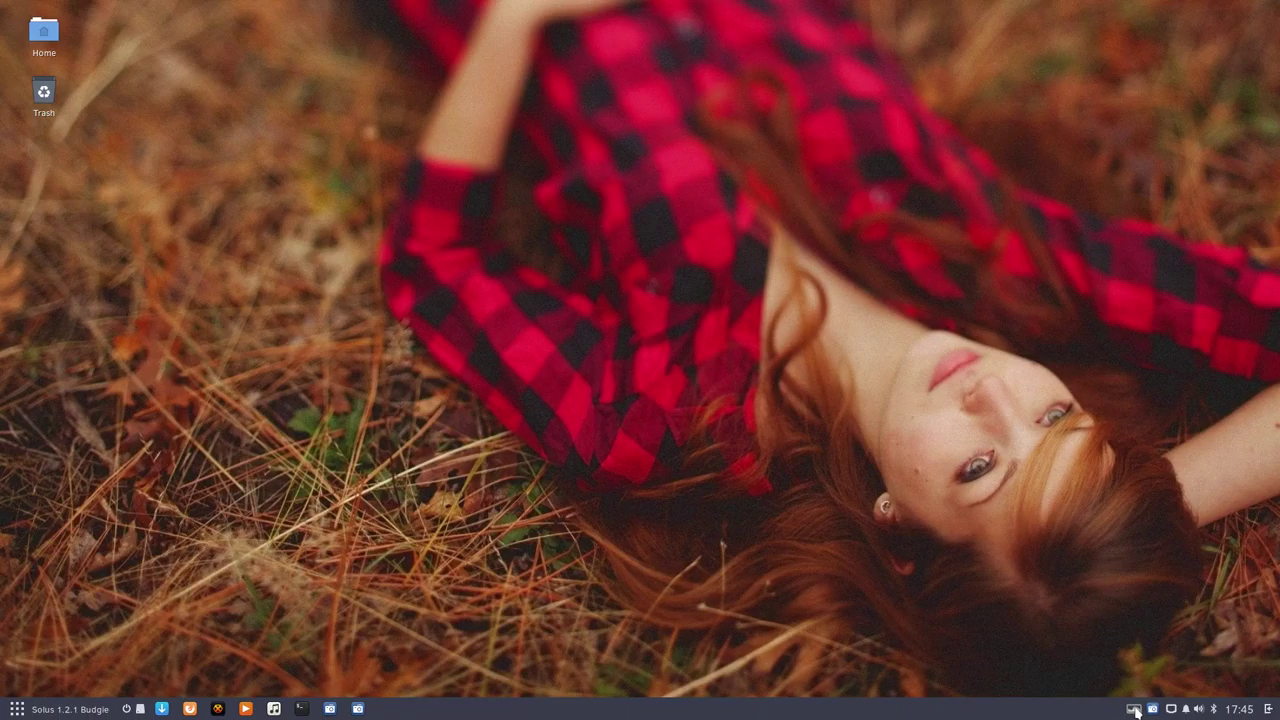
# Step: Pick wallpapers from Variety's thumbnail selector, including the plaid-shirt and city coastline photos, then quit Variety
pyautogui.click(1136, 710)
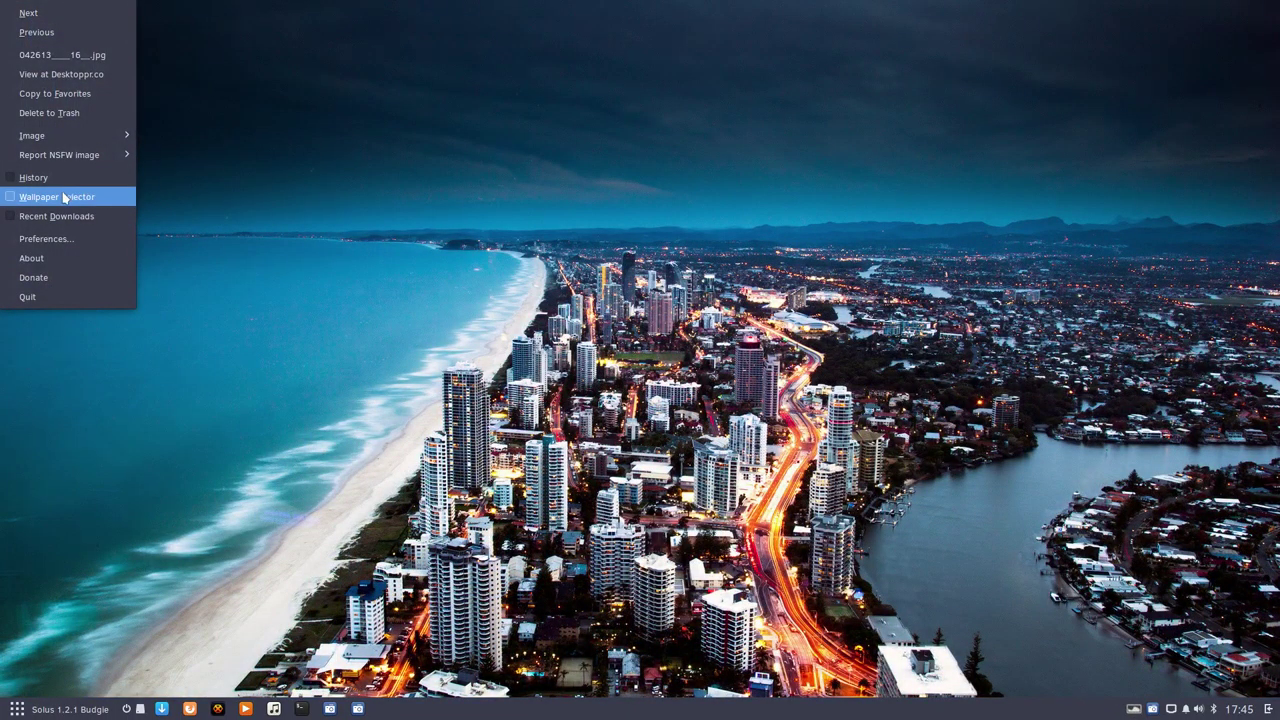
pyautogui.click(63, 197)
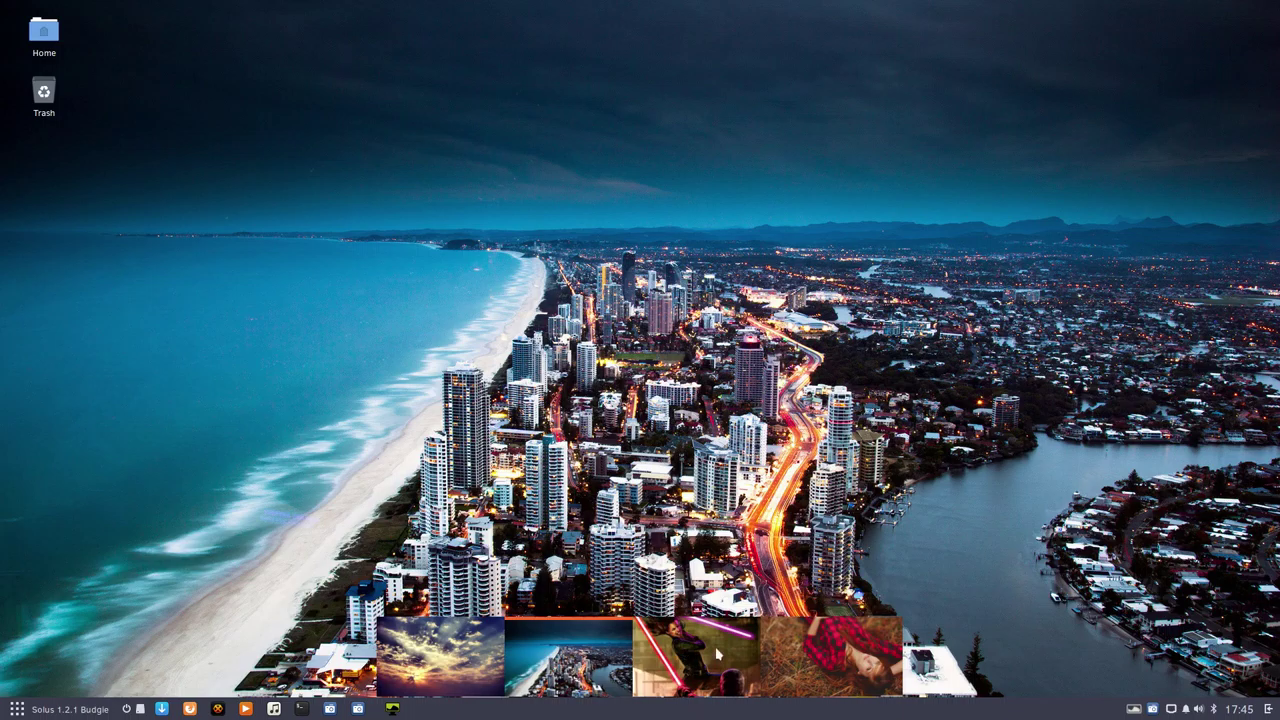
pyautogui.click(845, 666)
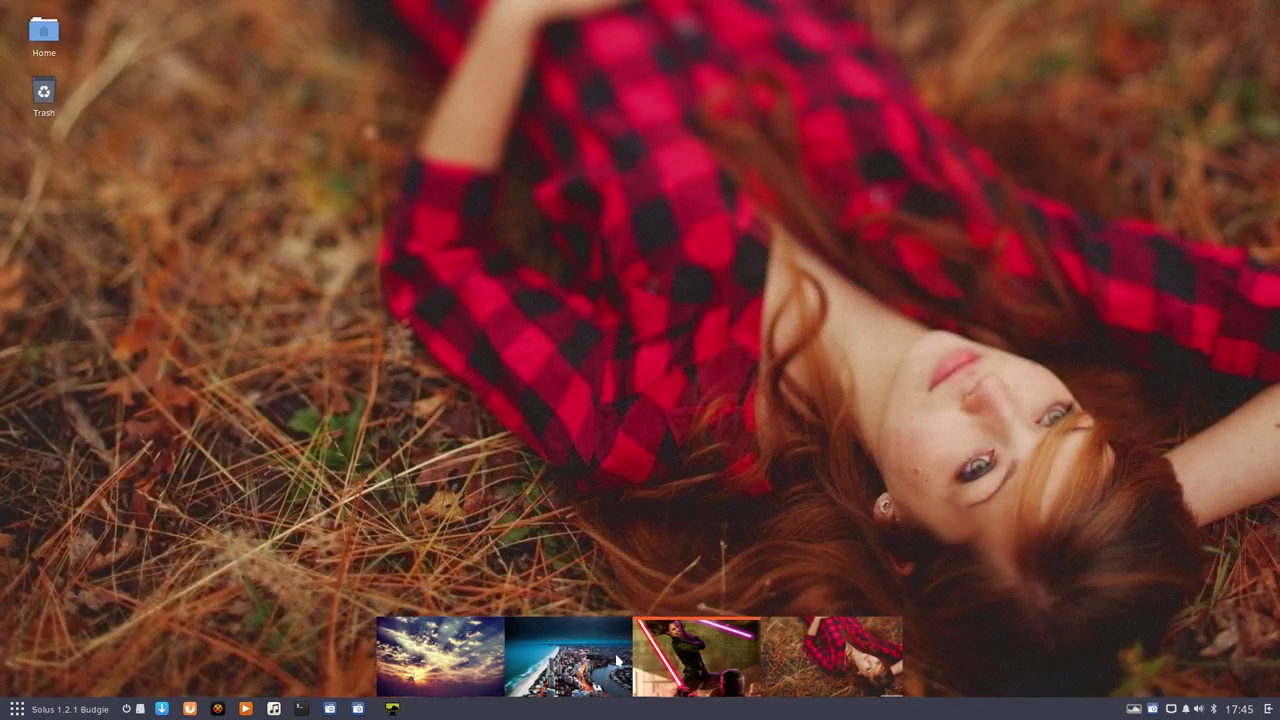
pyautogui.click(617, 660)
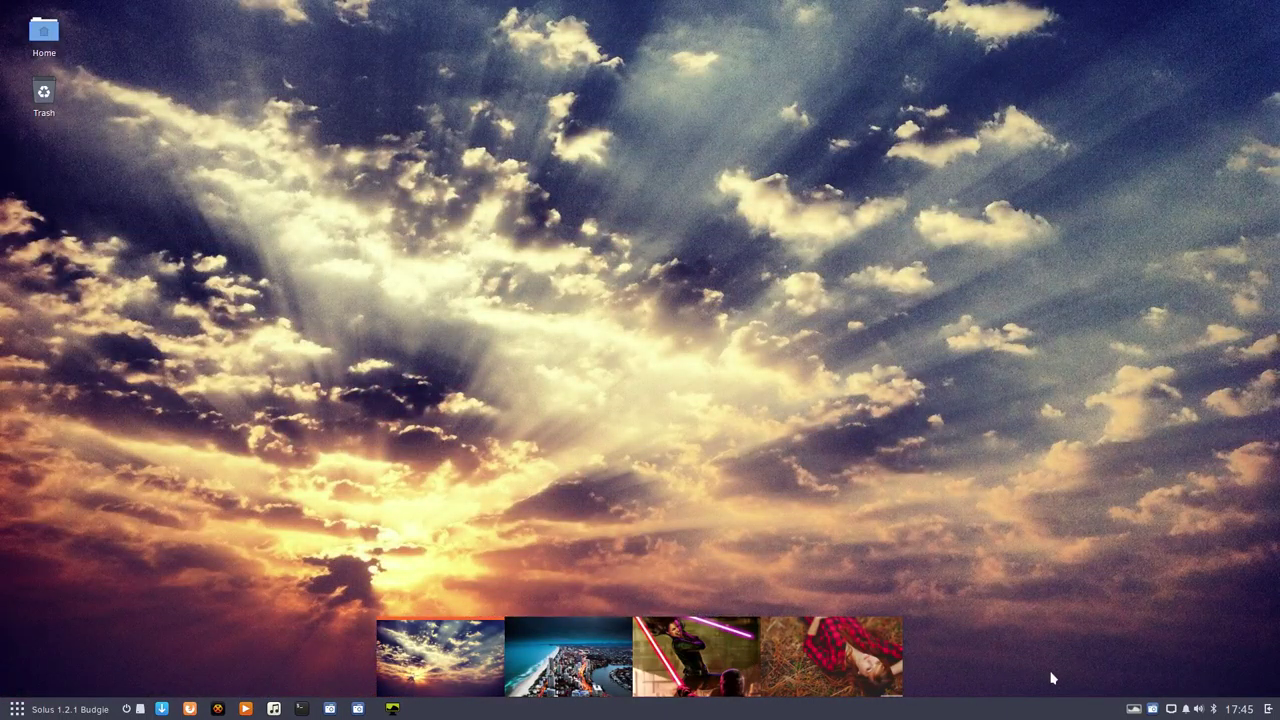
pyautogui.click(1134, 709)
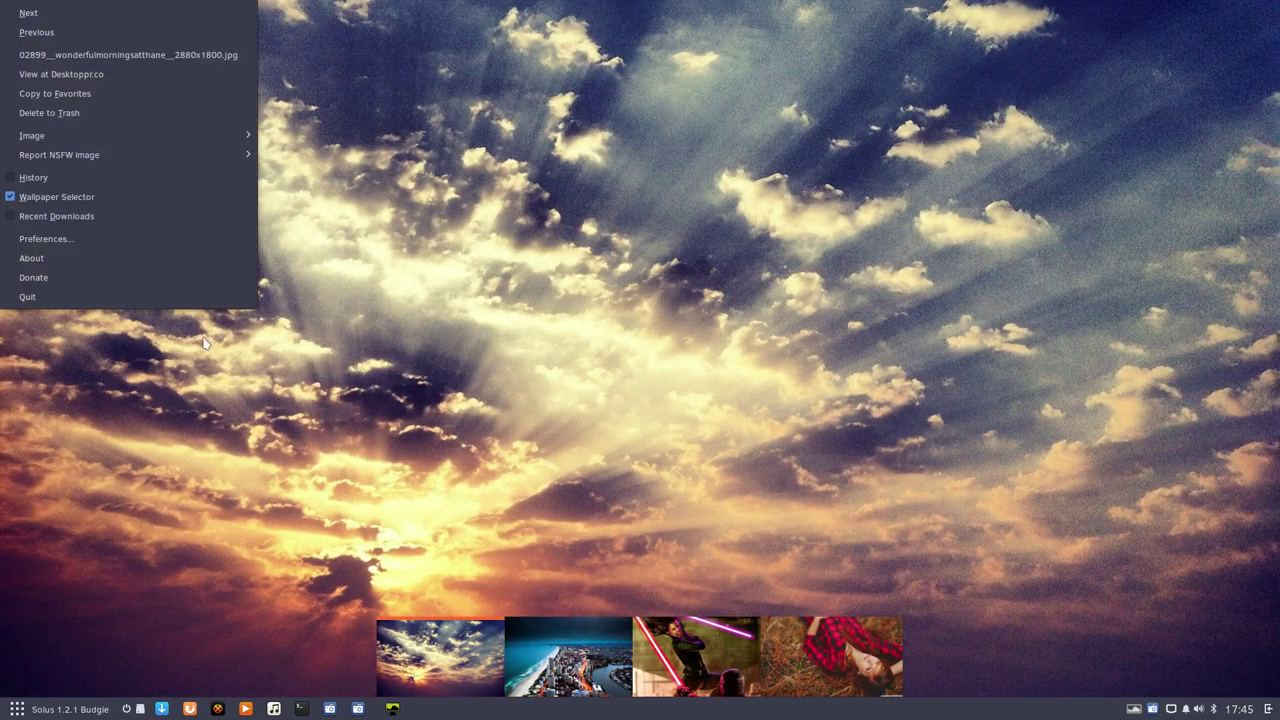
pyautogui.click(90, 297)
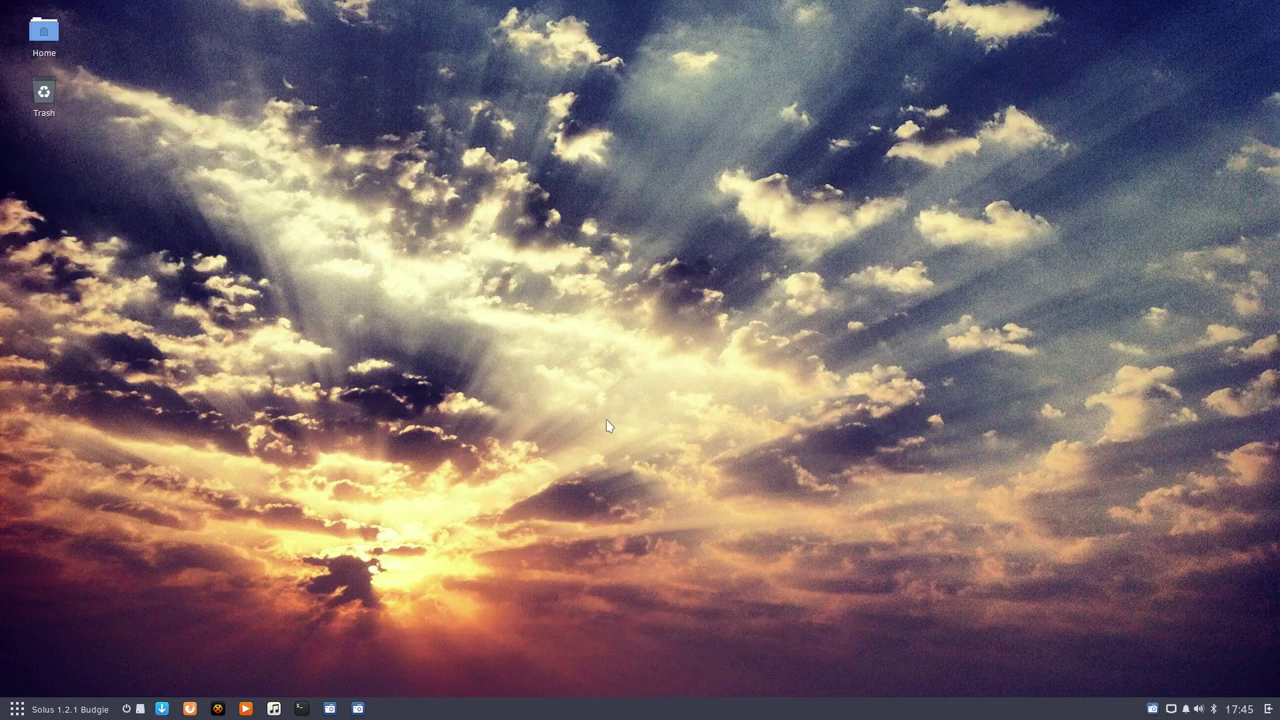